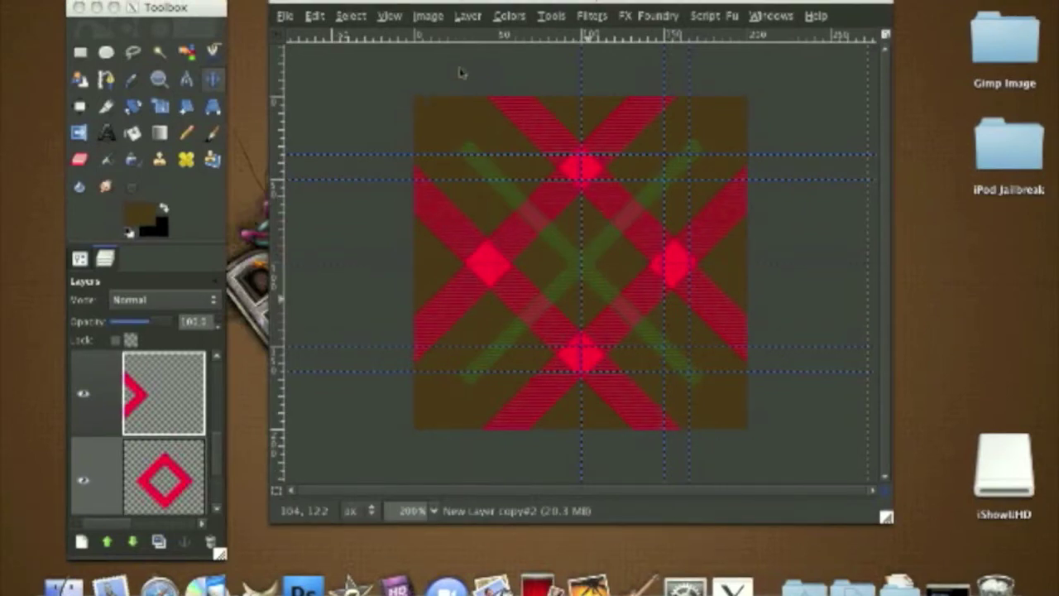
Create a new 200×200 px image, minimize the finished plaid pattern's window and enlarge the new image's window
left_click(287, 16)
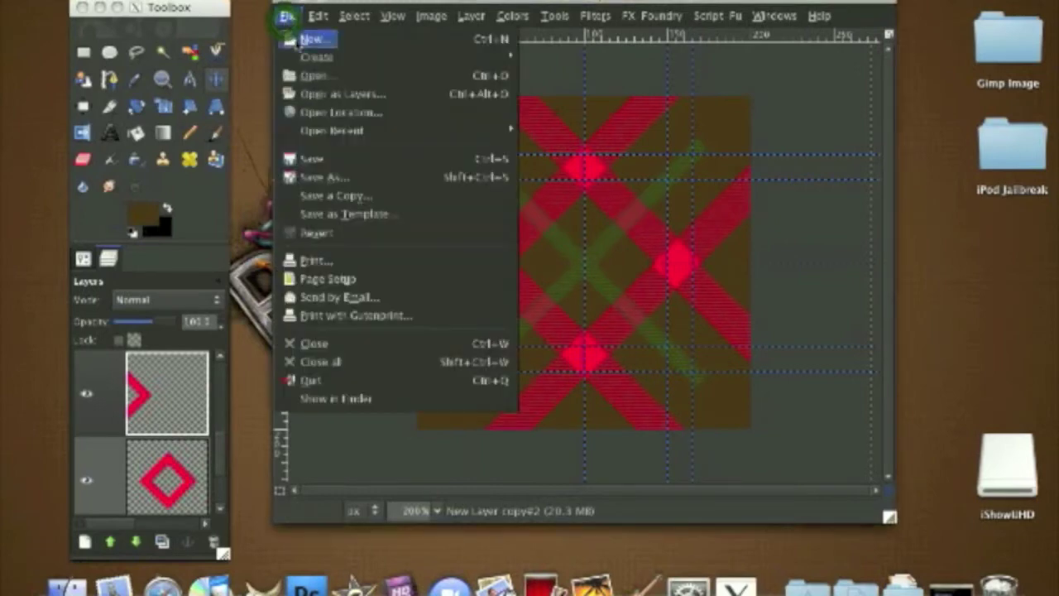
mouse_move(315, 56)
left_click(308, 39)
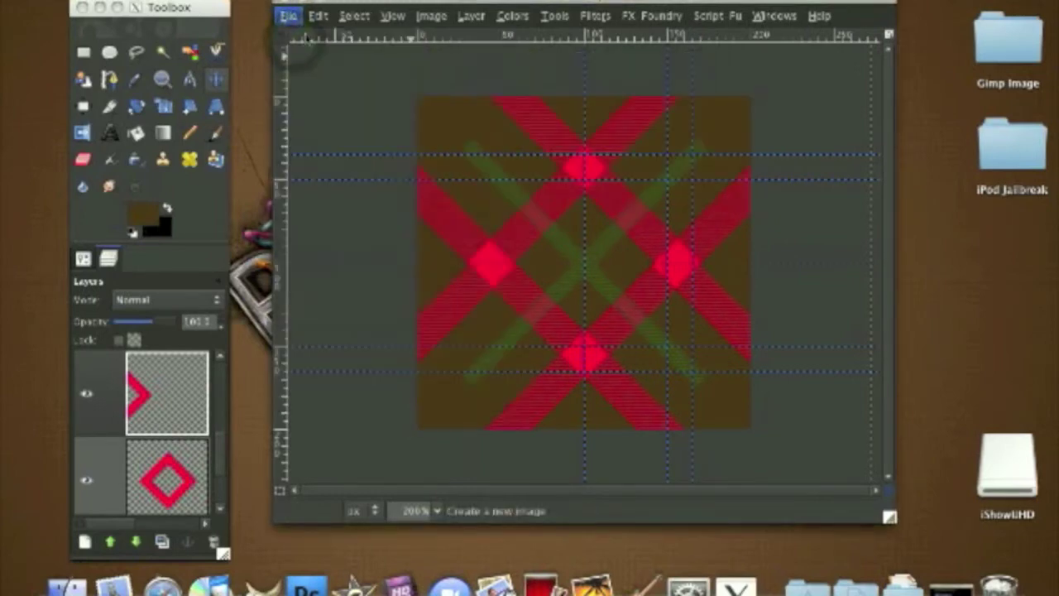
left_click(584, 273)
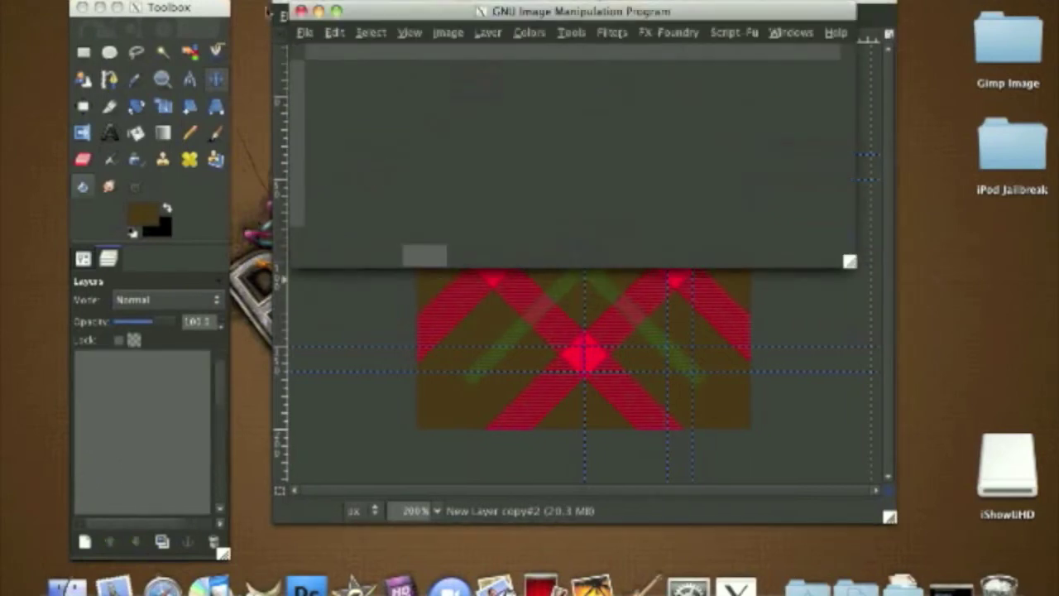
left_click(303, 3)
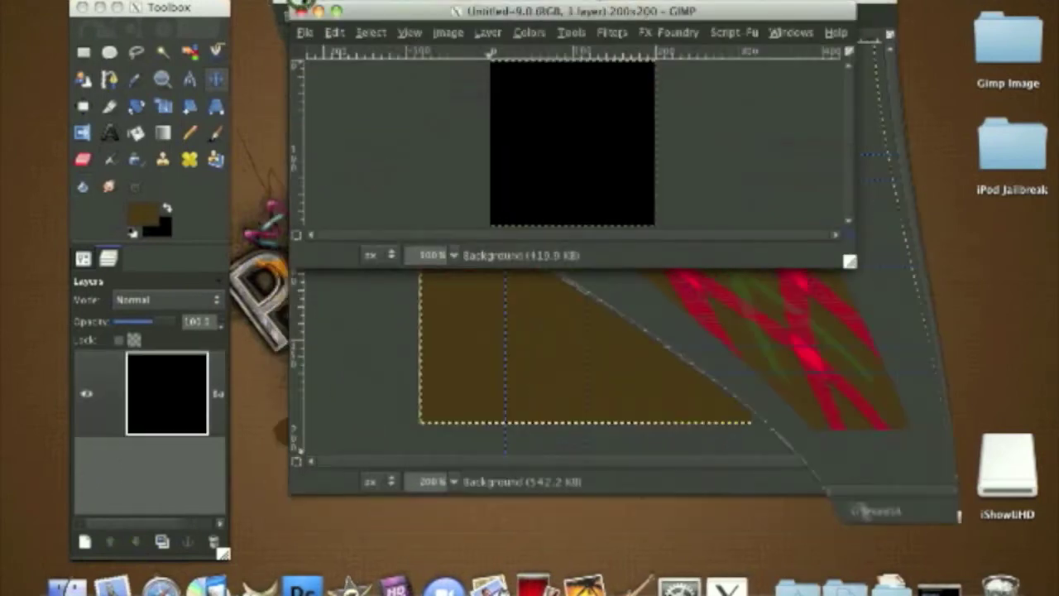
left_click_drag(868, 383, 872, 492)
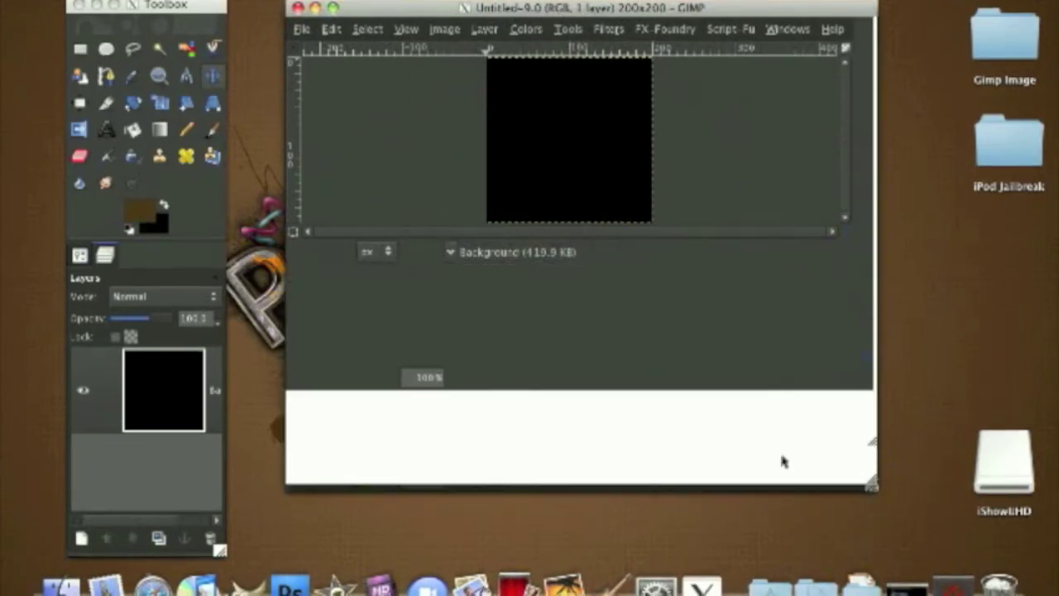
Confirm brown 4b3510 as the foreground color and bucket fill the new image's background with it
left_click(130, 226)
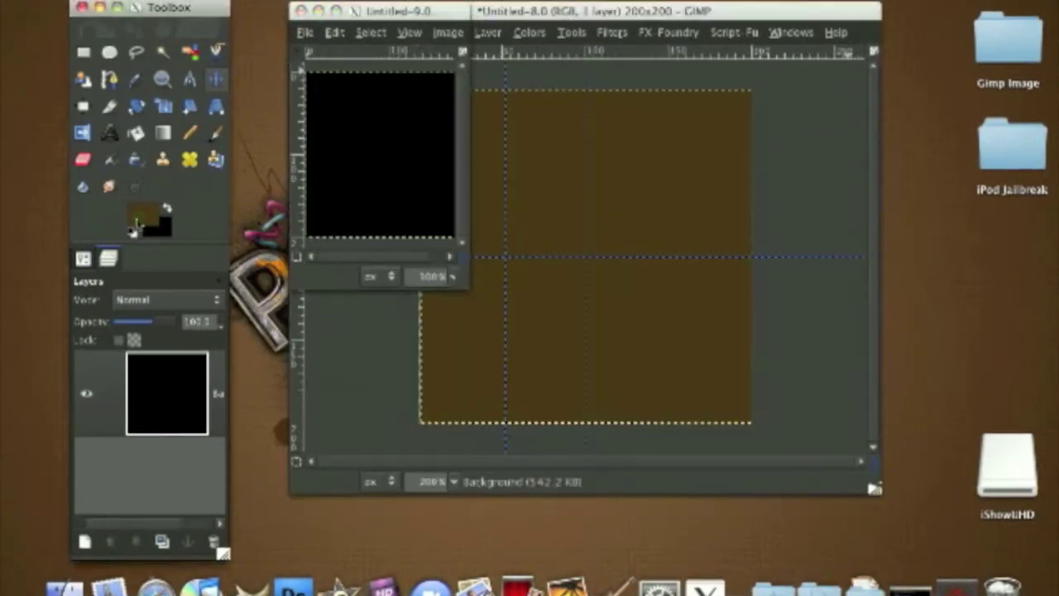
left_click(136, 221)
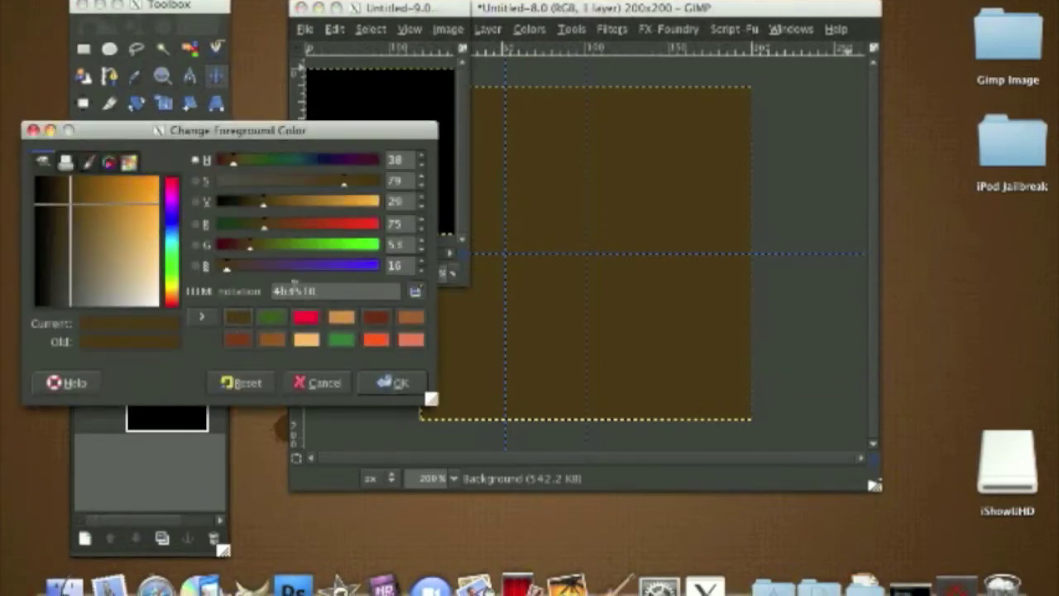
left_click(395, 385)
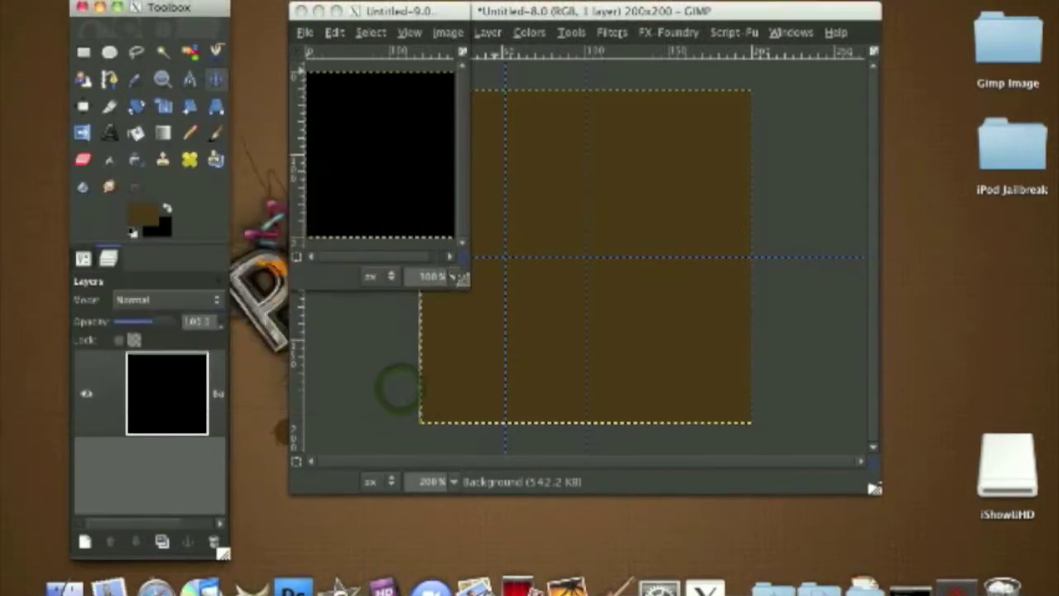
left_click_drag(463, 279, 691, 391)
left_click(137, 135)
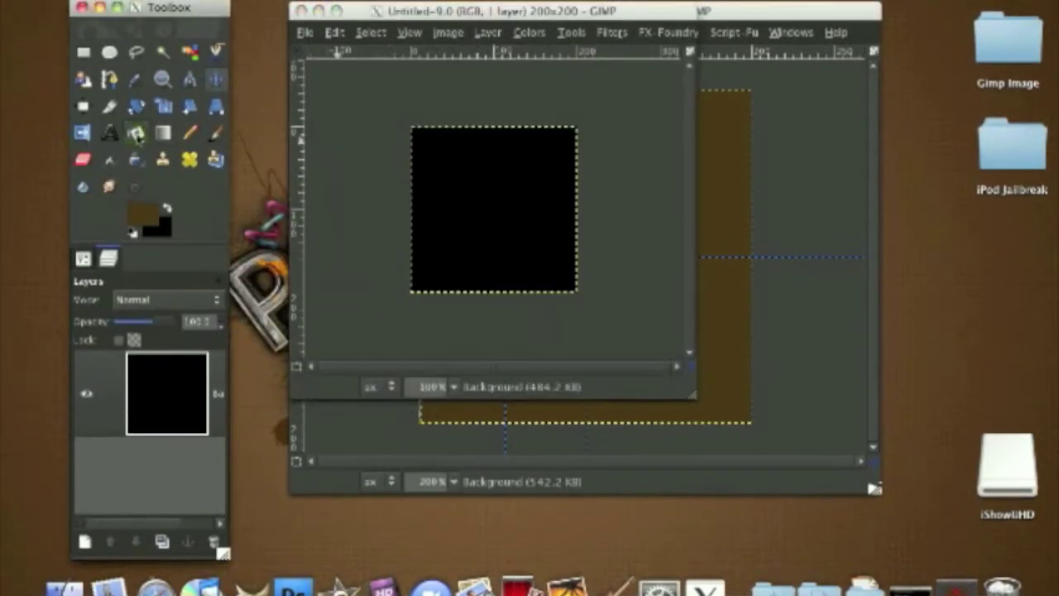
left_click(522, 335)
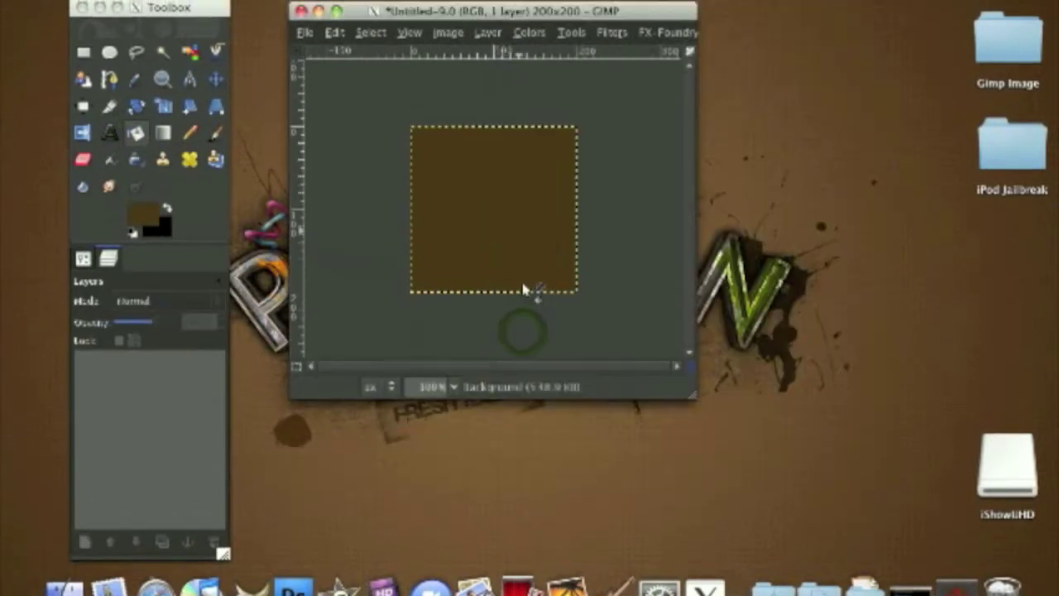
Add a horizontal and a vertical guide at 100 px, crossing at the center of the brown image
left_click_drag(689, 393, 859, 469)
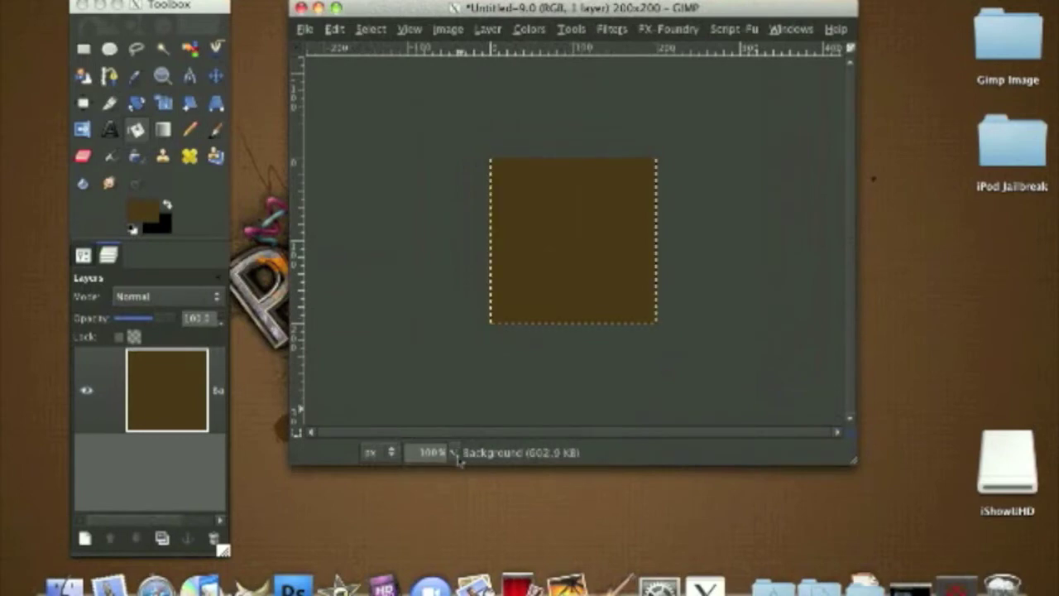
left_click(454, 453)
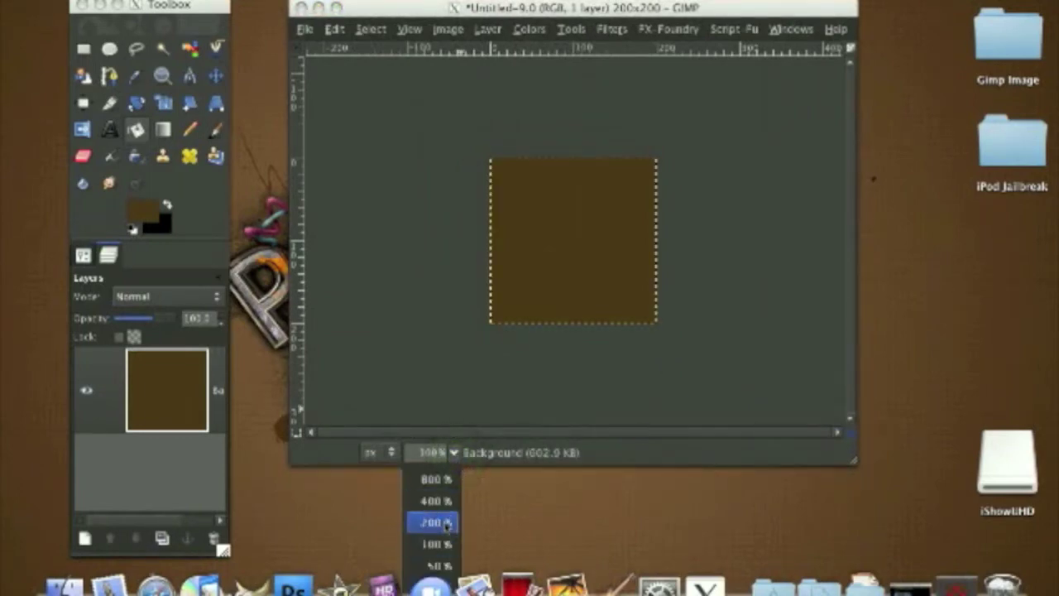
left_click(445, 523)
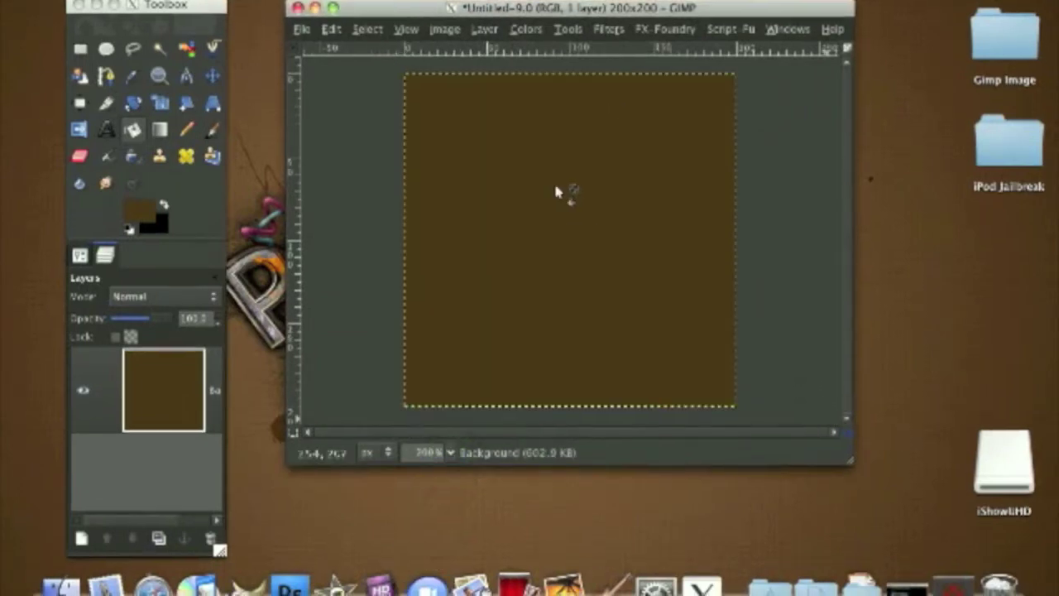
left_click(408, 35)
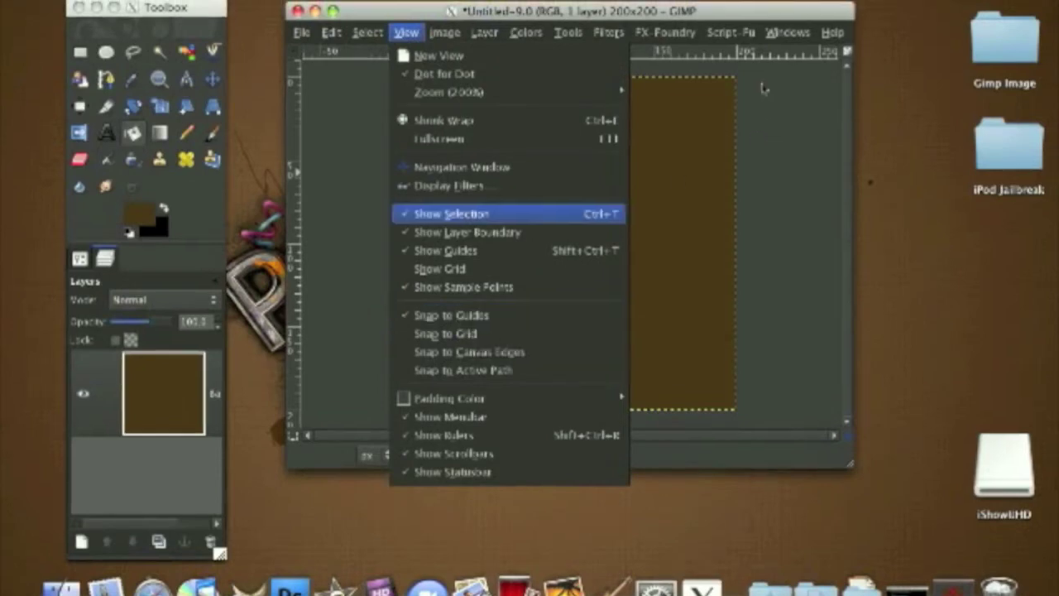
key("Escape")
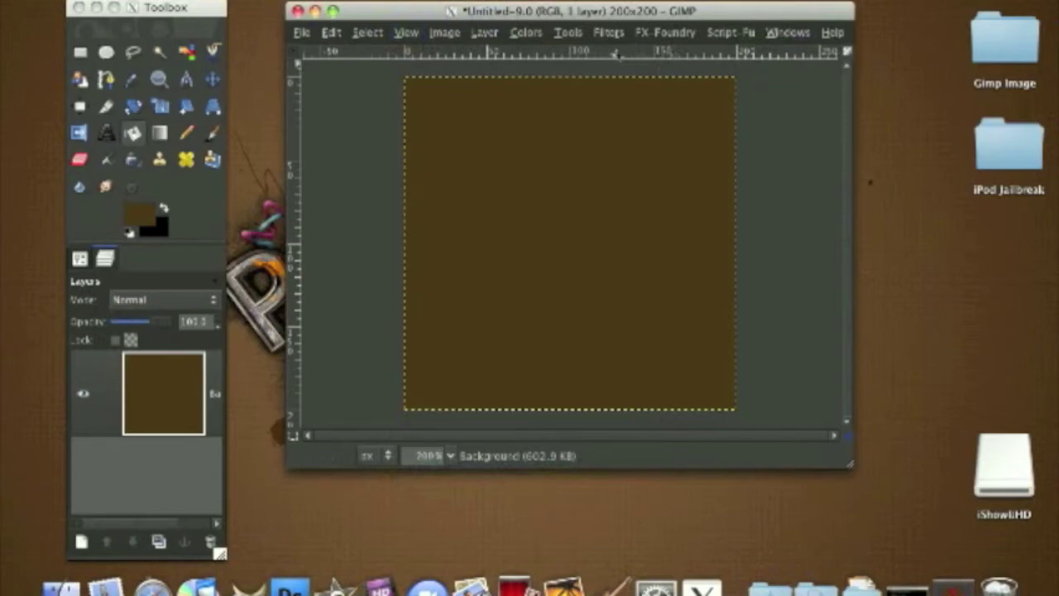
left_click_drag(614, 52, 606, 251)
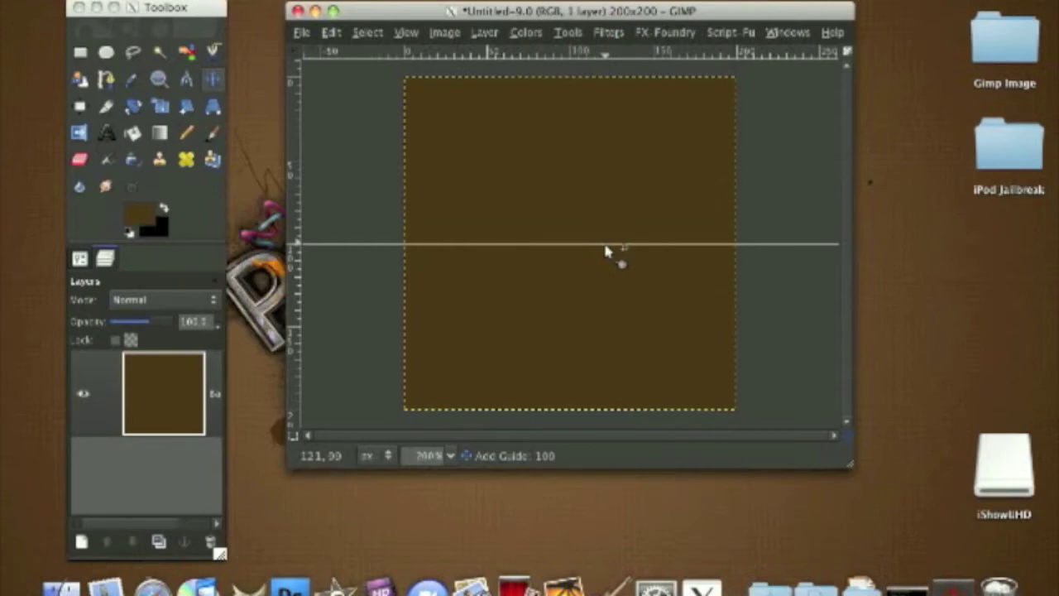
left_click_drag(604, 251, 606, 249)
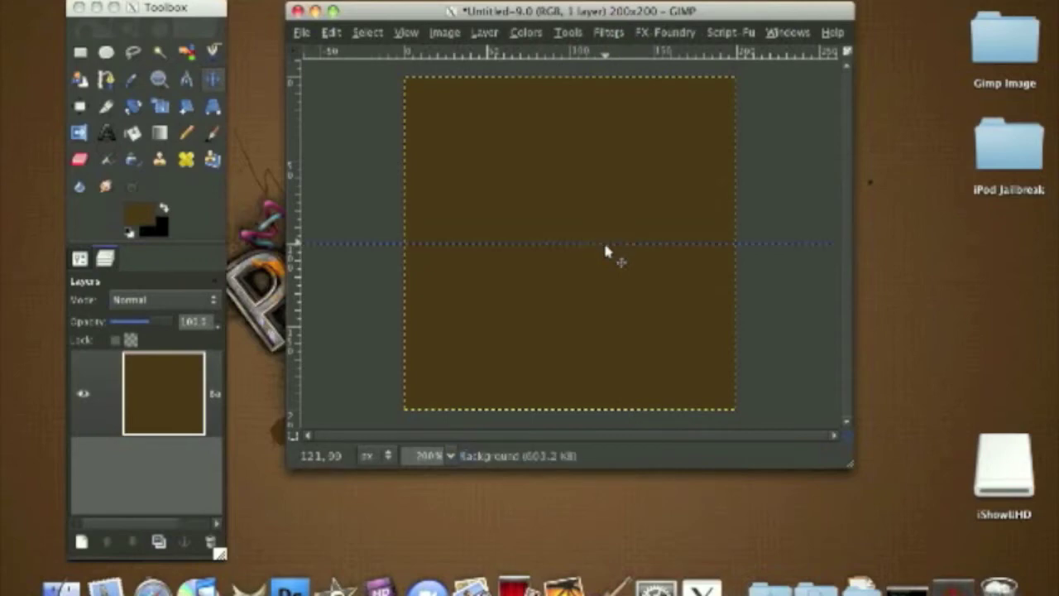
left_click_drag(296, 321, 571, 305)
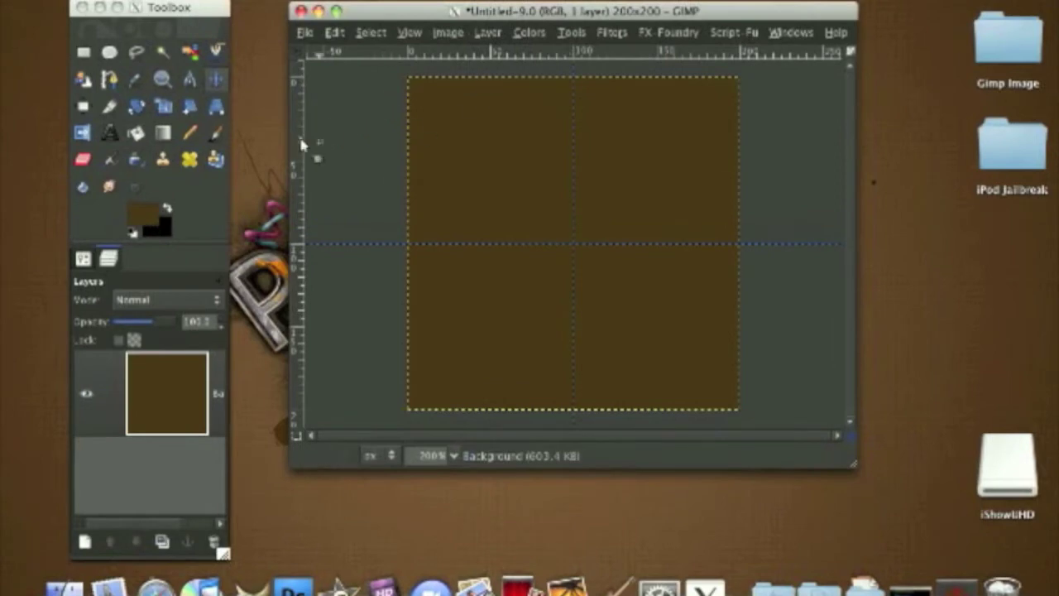
Add vertical guides at 50 and 150 px and horizontal guides at 50 and 150 px
left_click_drag(302, 145, 490, 140)
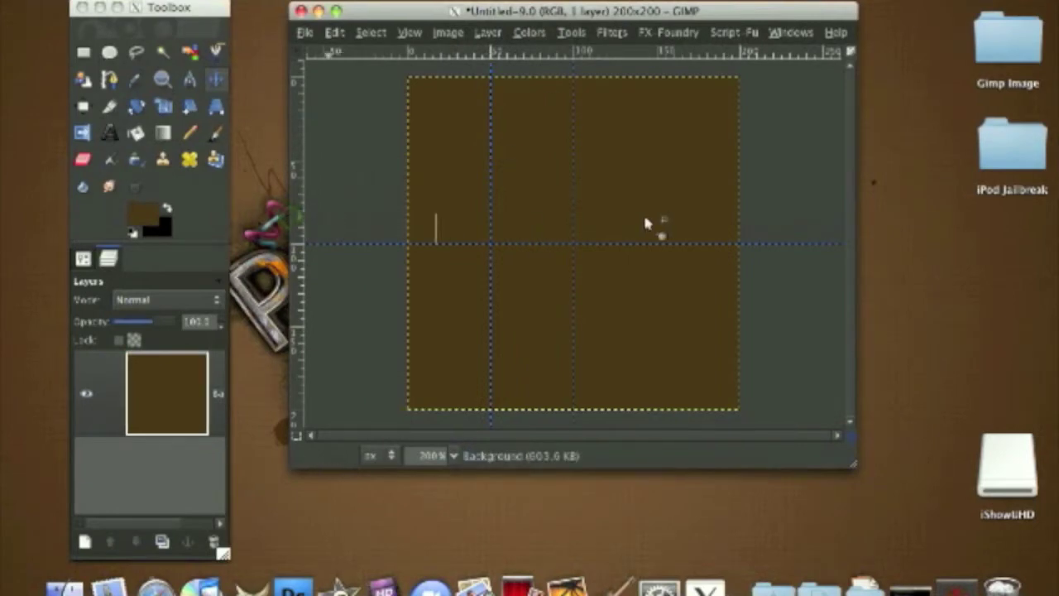
mouse_move(645, 220)
left_mouse_down()
mouse_move(694, 222)
mouse_move(659, 231)
mouse_move(650, 223)
left_mouse_up()
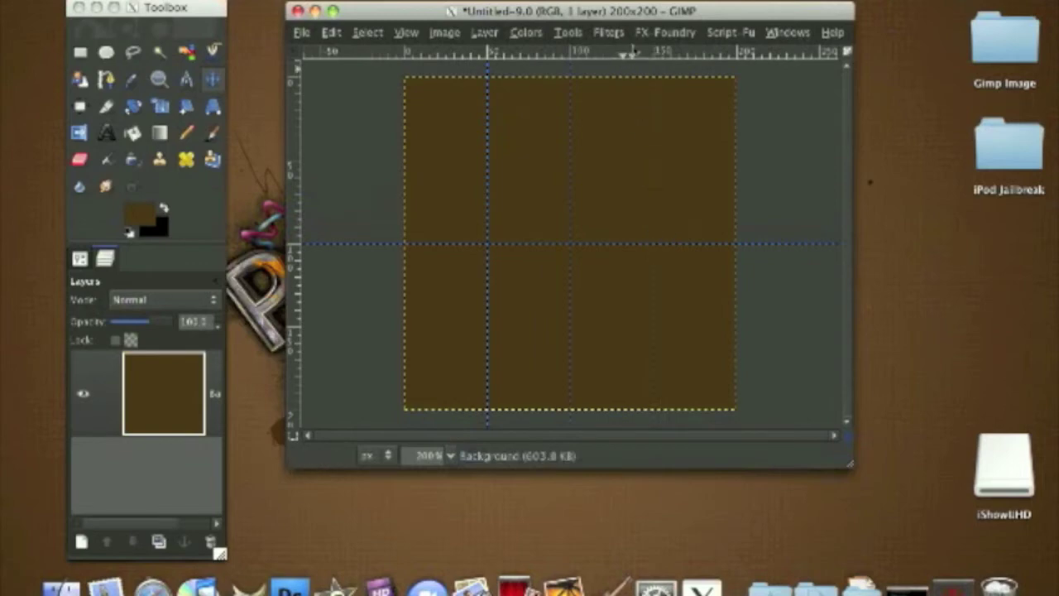
left_click_drag(636, 55, 631, 165)
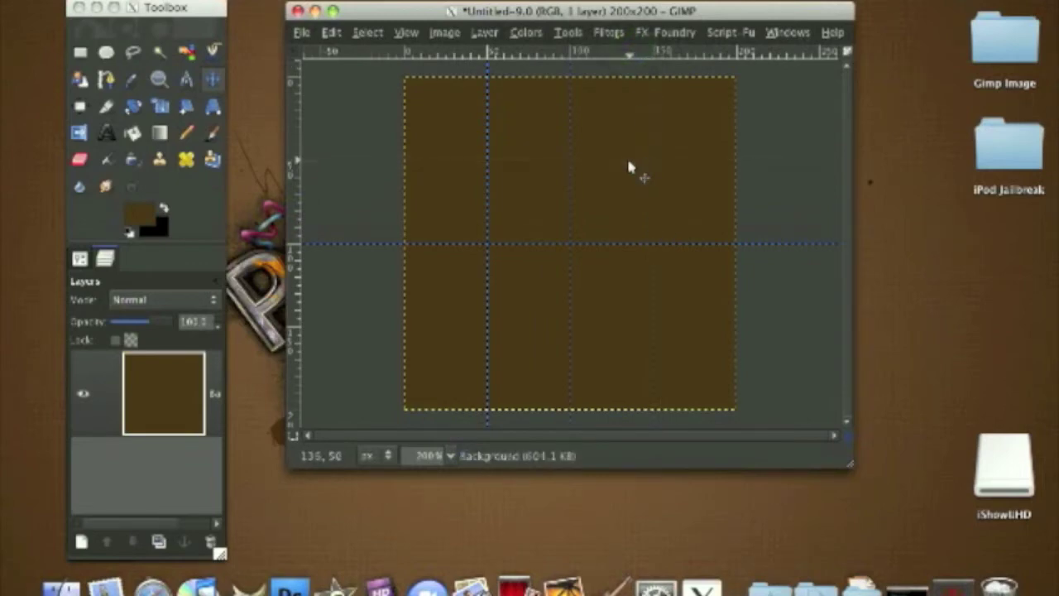
left_click(665, 33)
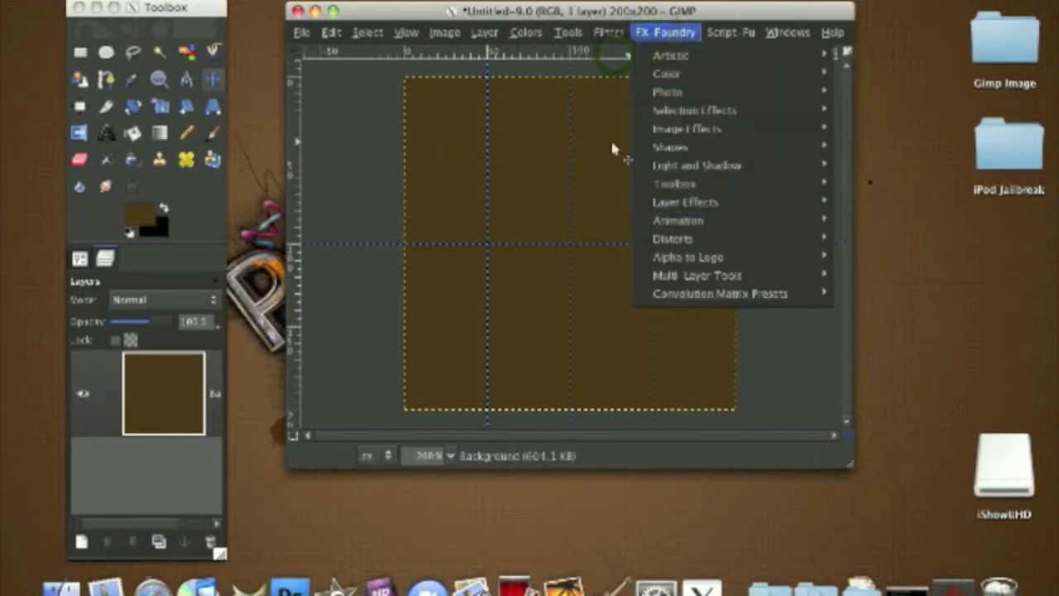
left_click(614, 55)
left_click_drag(632, 50, 619, 330)
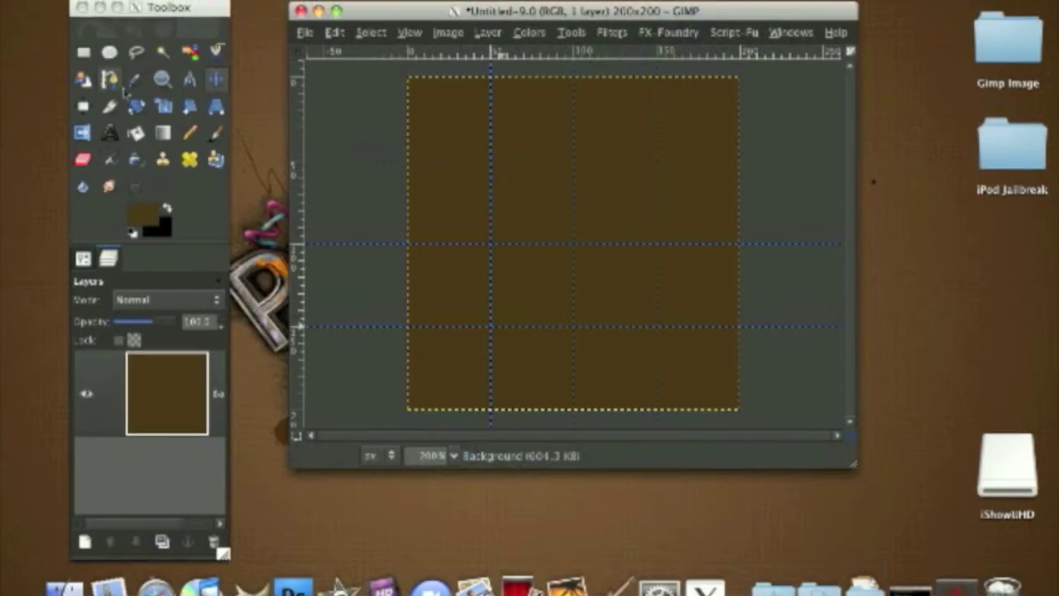
Select a 100×100 px square in the middle of the image, bounded by the outer guides
left_click(80, 50)
left_click(83, 53)
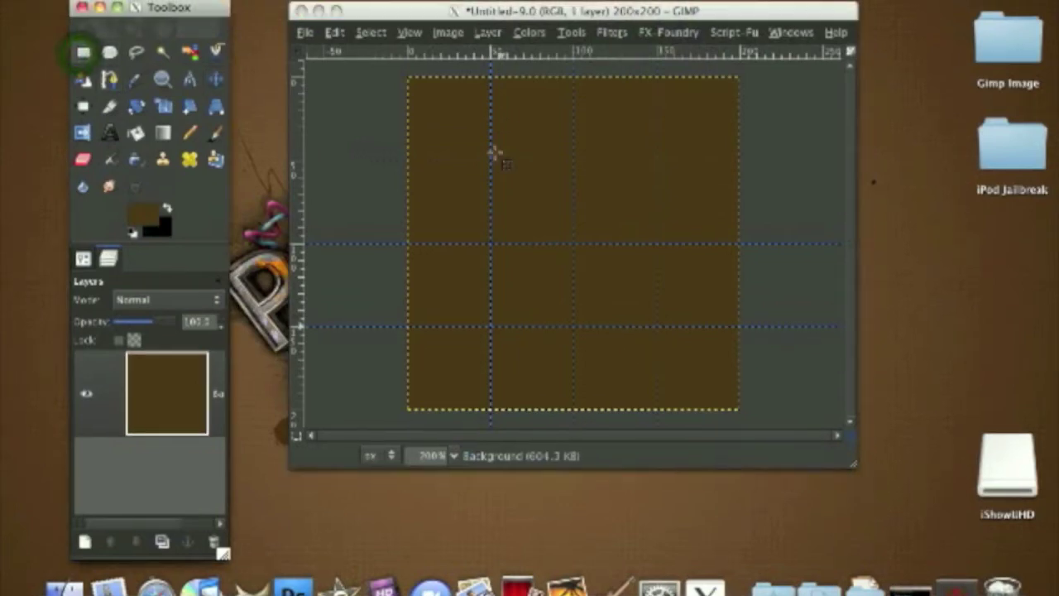
left_click_drag(489, 164, 561, 245)
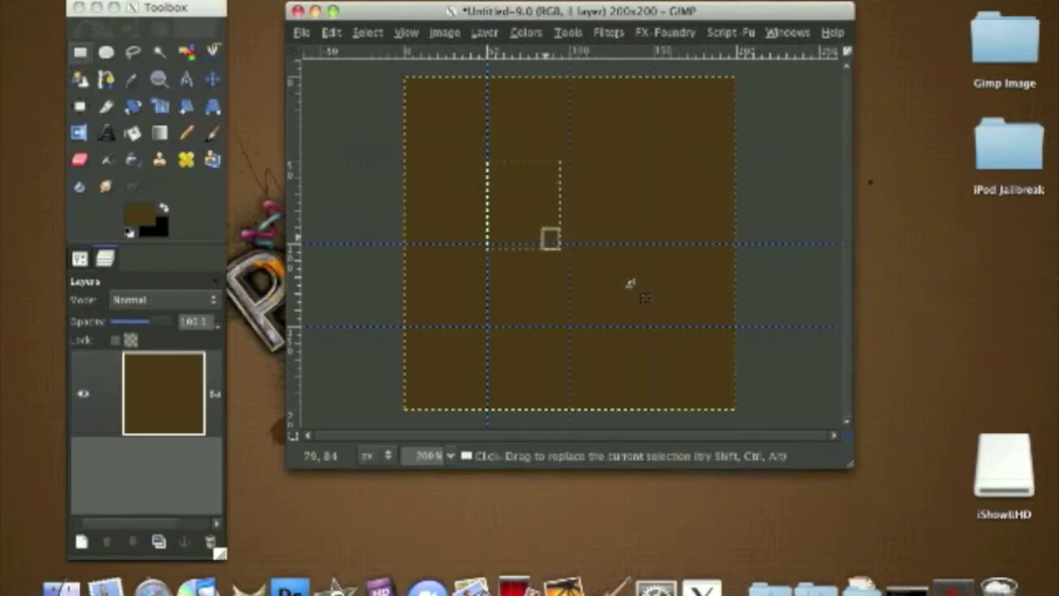
left_click_drag(629, 284, 641, 317)
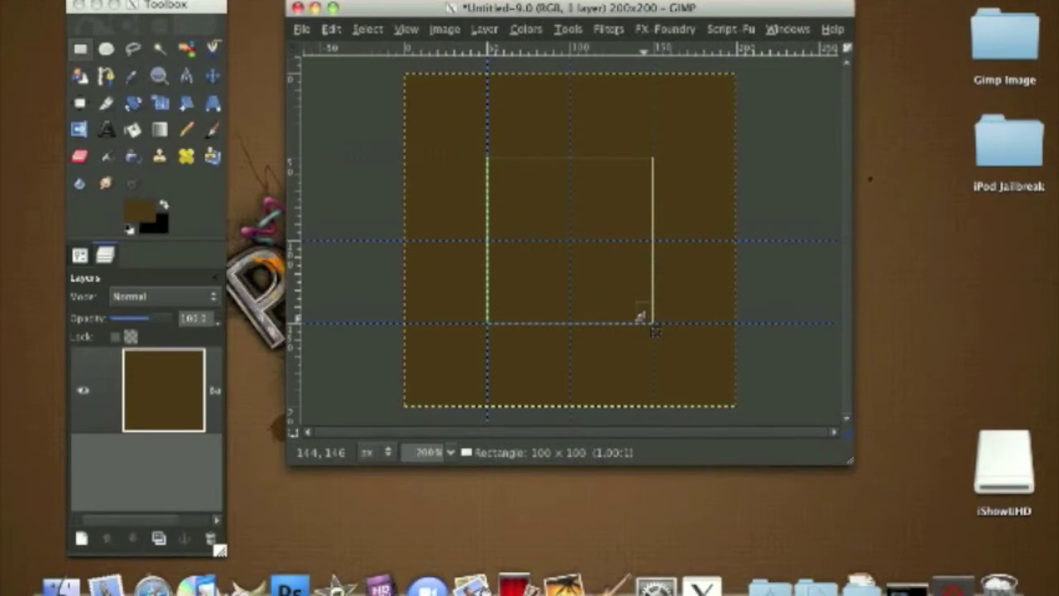
left_click_drag(641, 317, 641, 317)
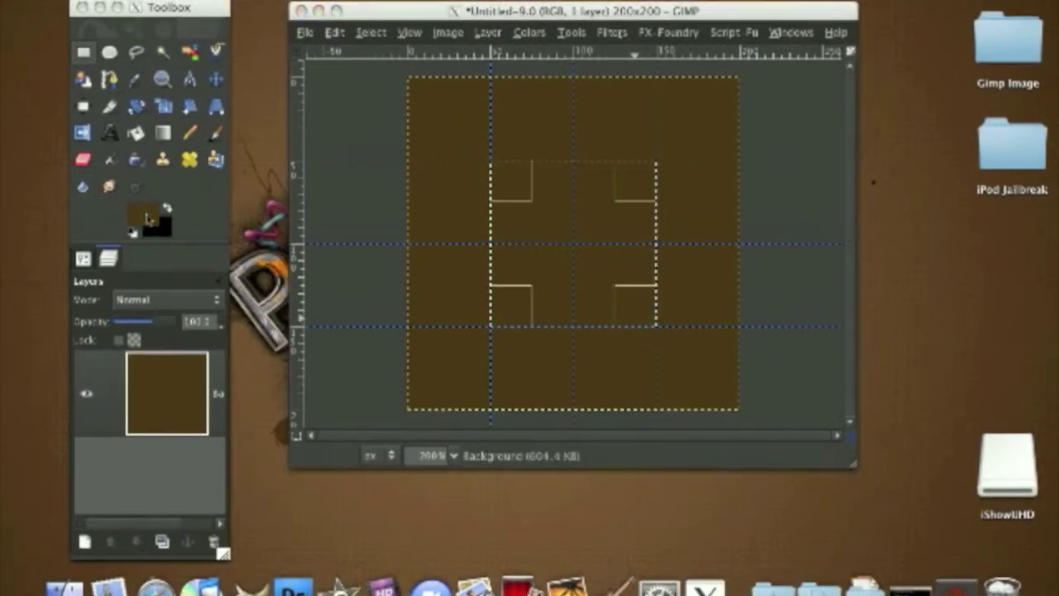
Set the foreground color to the saved red f20231
left_click(147, 217)
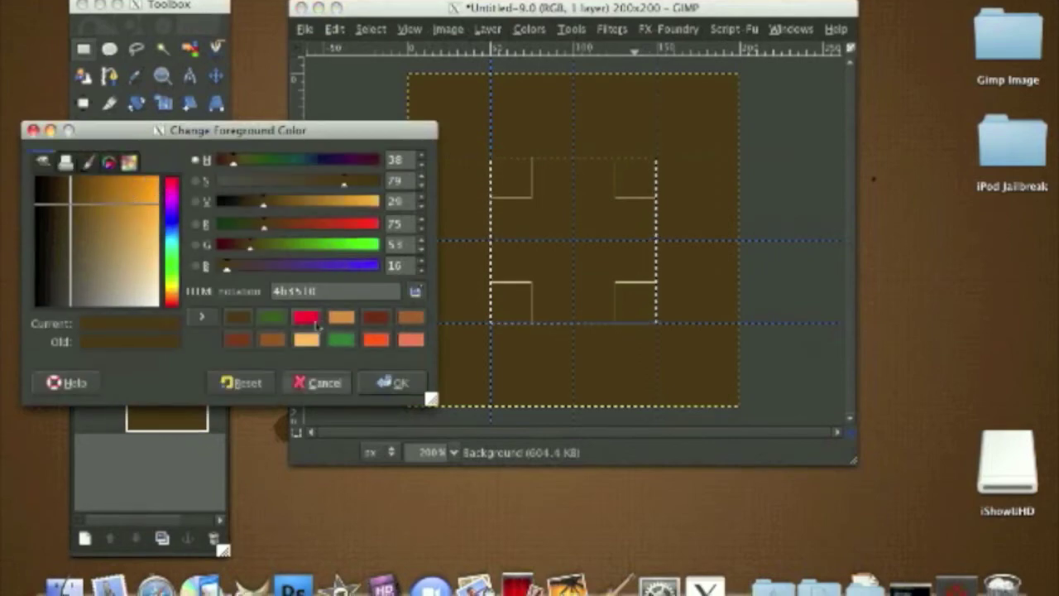
left_click(306, 318)
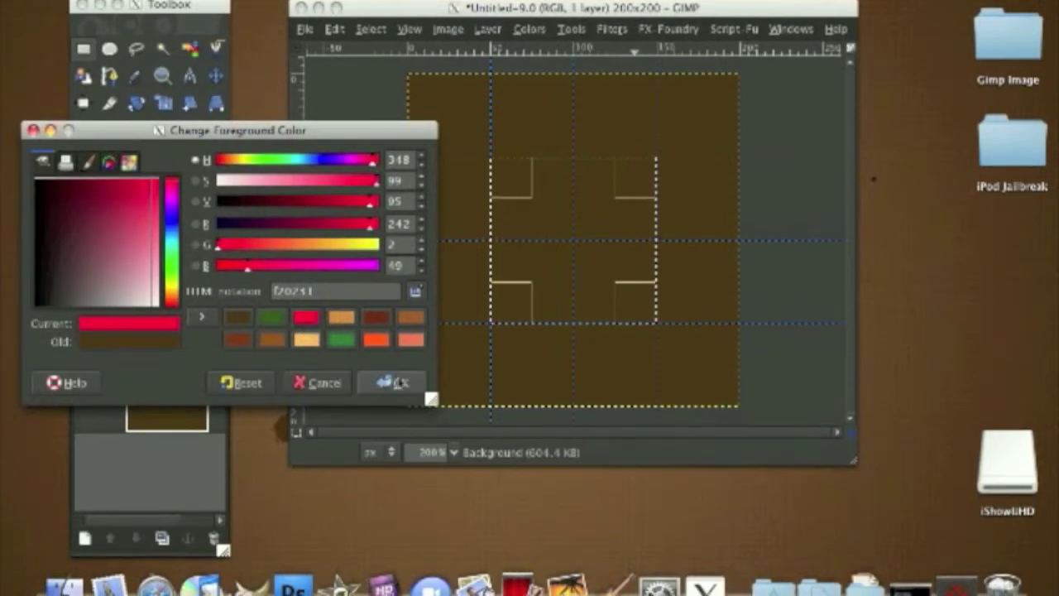
left_click(391, 382)
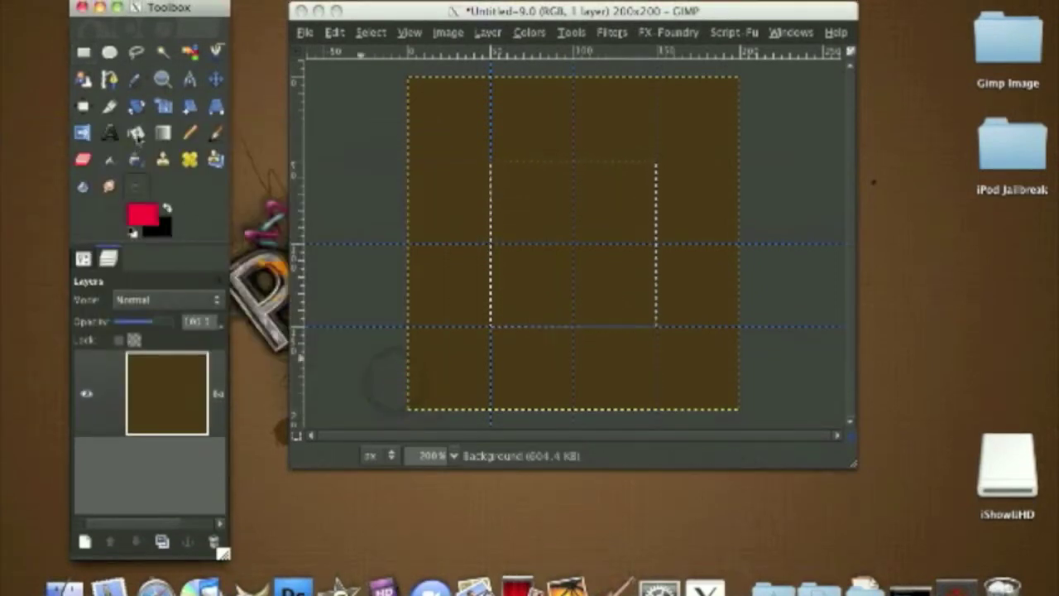
Add a new transparent layer, bucket fill the square selection with red on it, and dismiss the leftover New Layer dialog
left_click(84, 541)
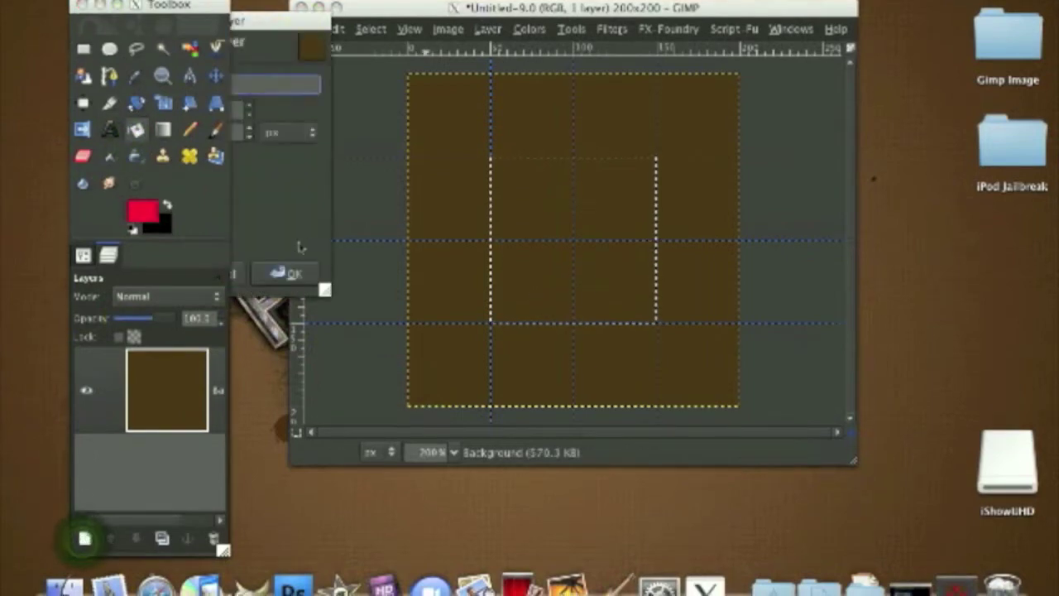
left_click(298, 270)
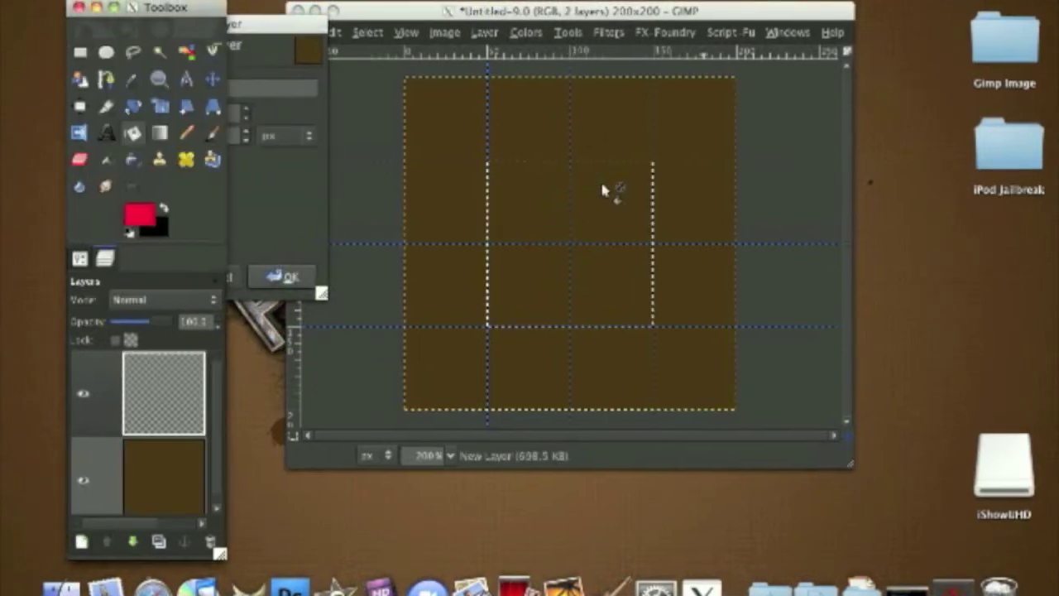
left_click(602, 185)
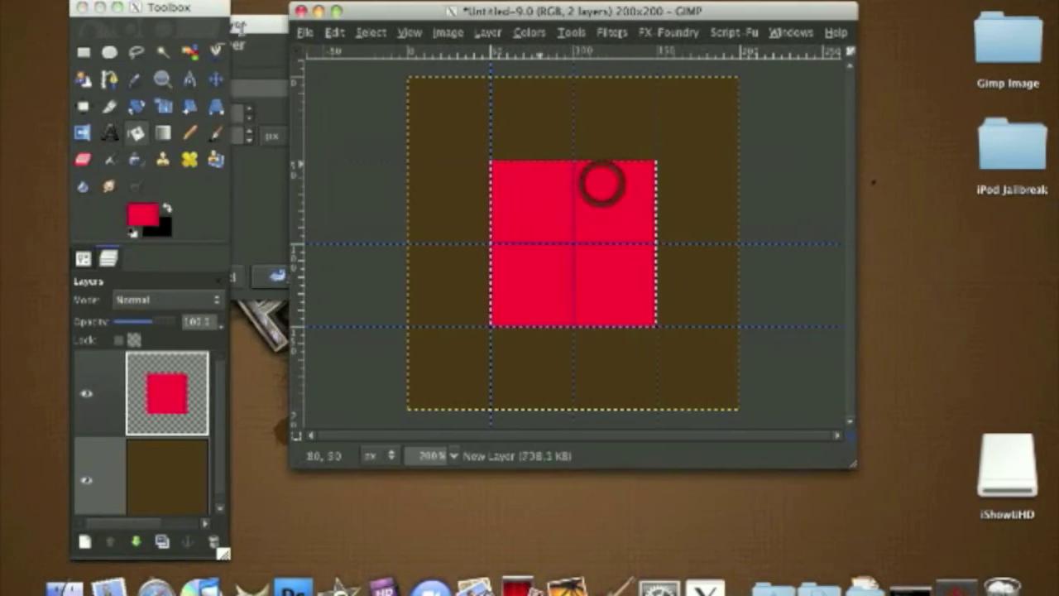
key("ctrl+shift+n")
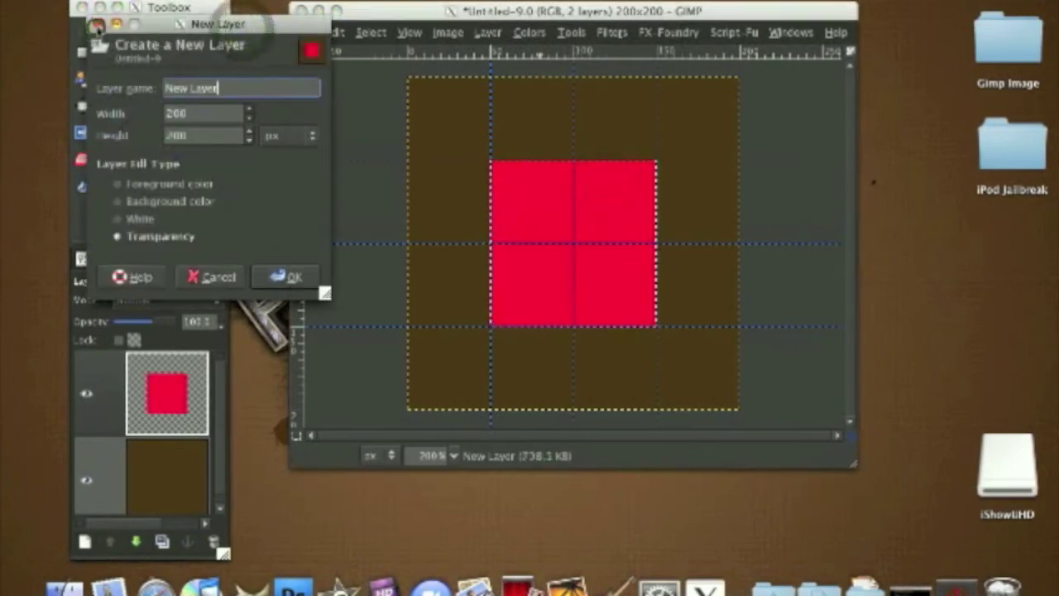
left_click(96, 25)
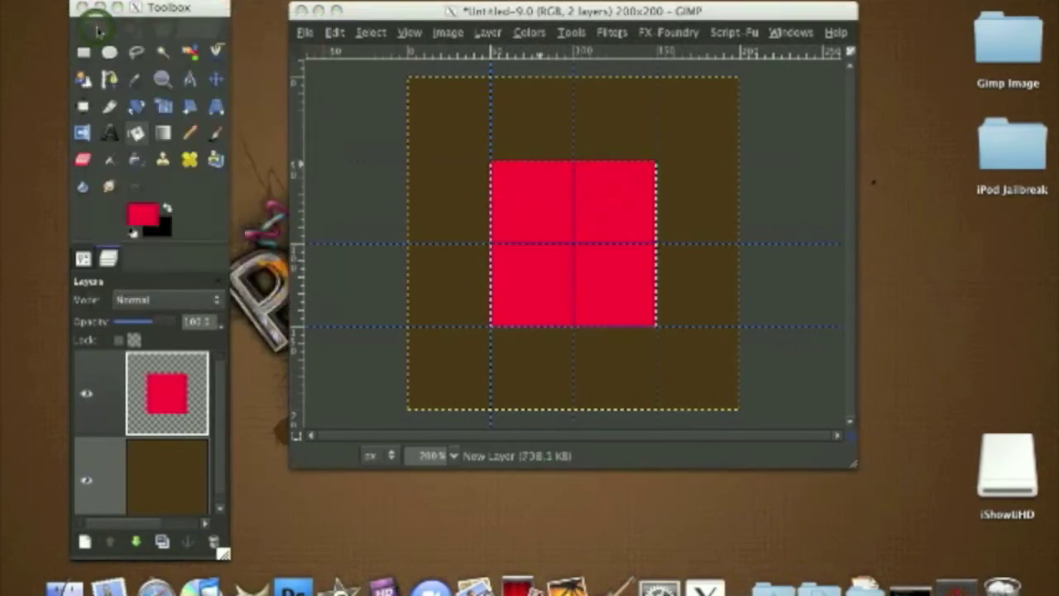
Shrink the selection by 20 pixels, cut the inner square out of the red layer, and clear the selection
left_click(370, 33)
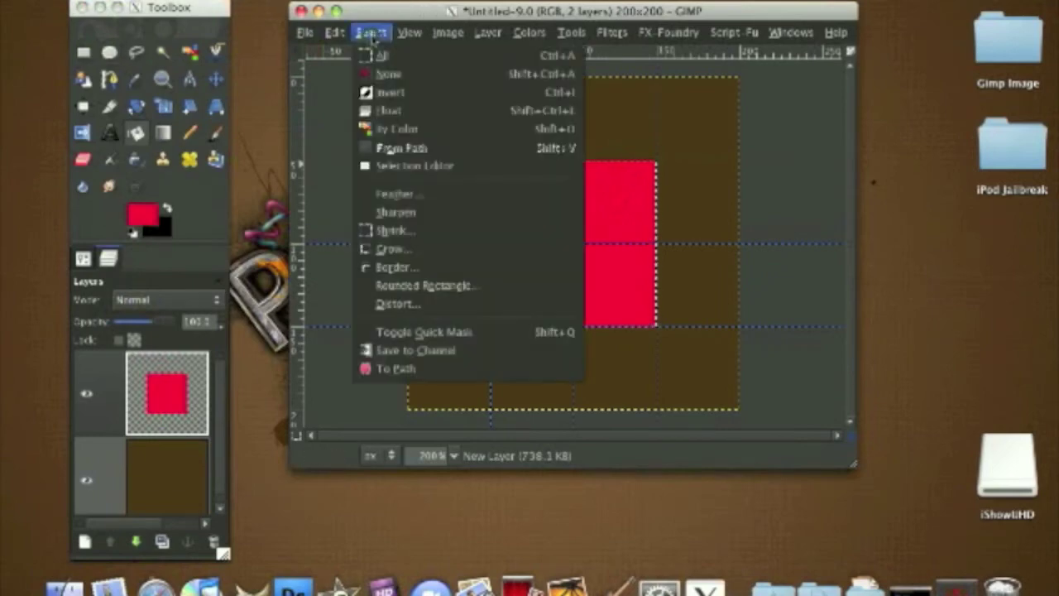
left_click(403, 232)
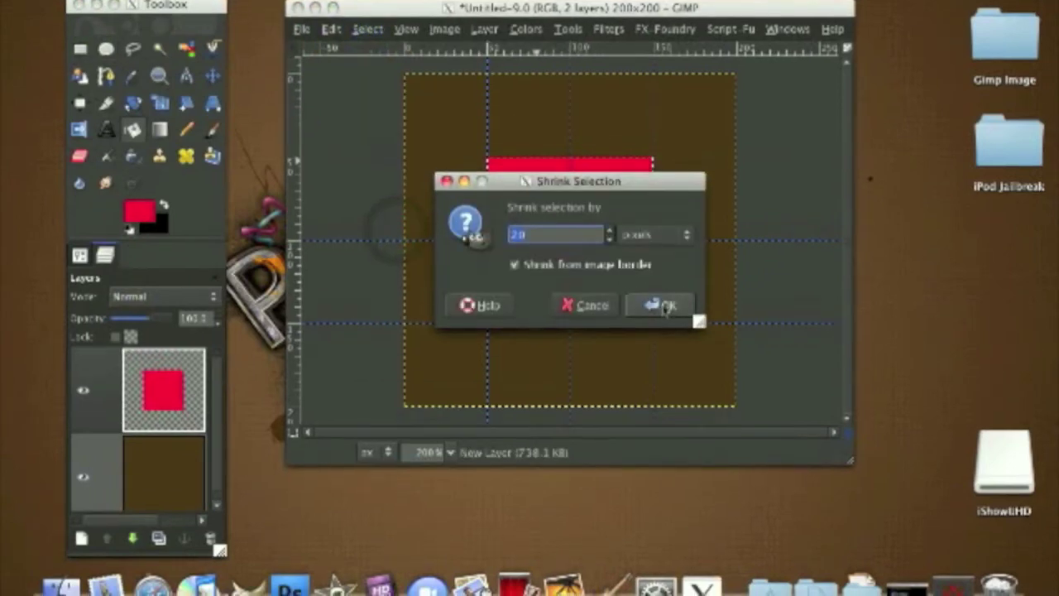
left_click(667, 306)
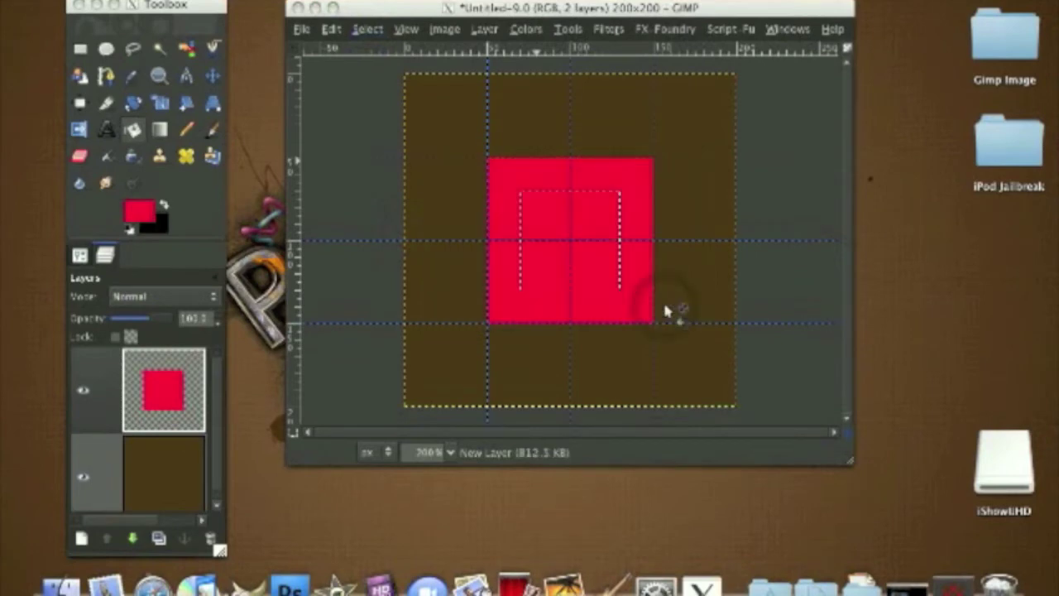
right_click(571, 211)
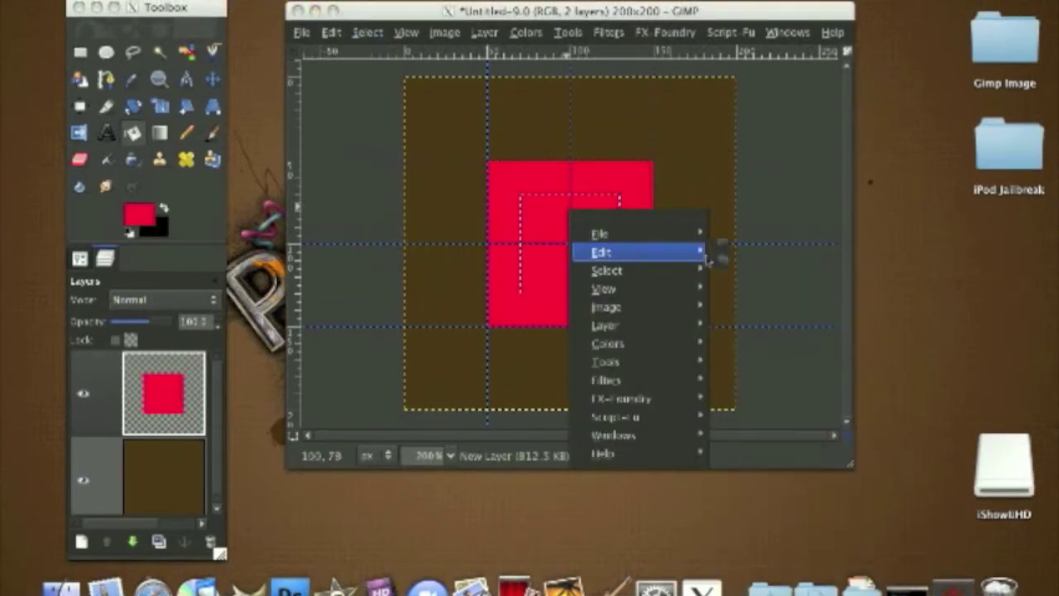
mouse_move(707, 253)
left_click(738, 304)
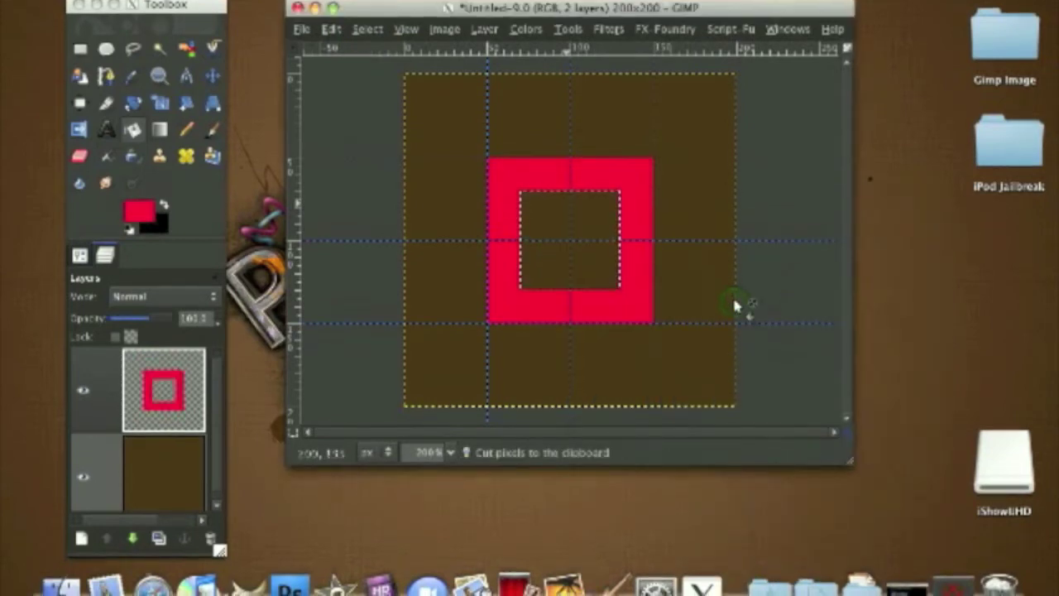
key("ctrl+shift+a")
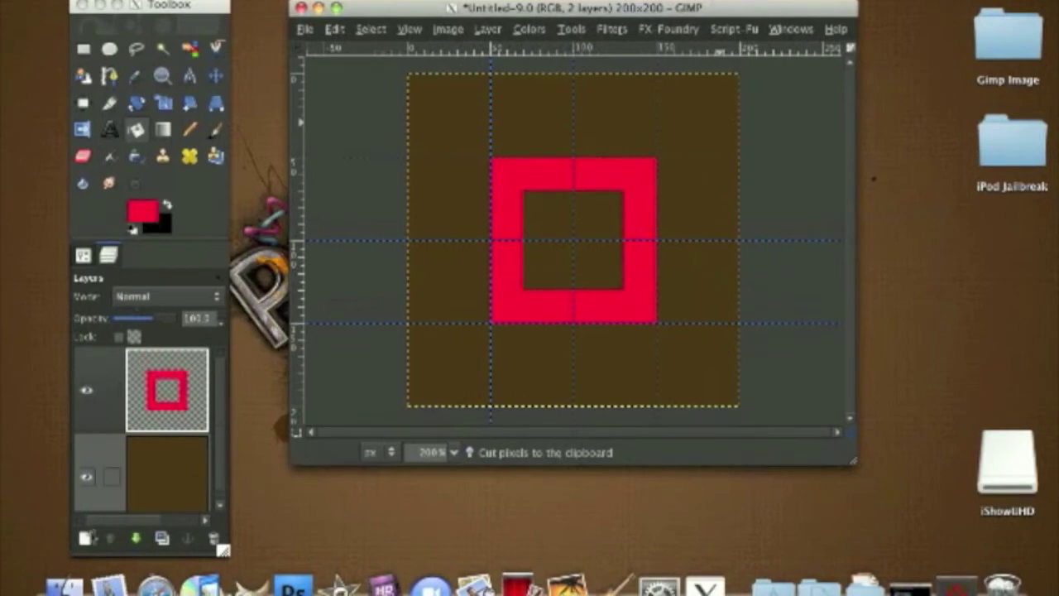
Add a new transparent 200×200 px layer above the red frame layer
left_click(85, 538)
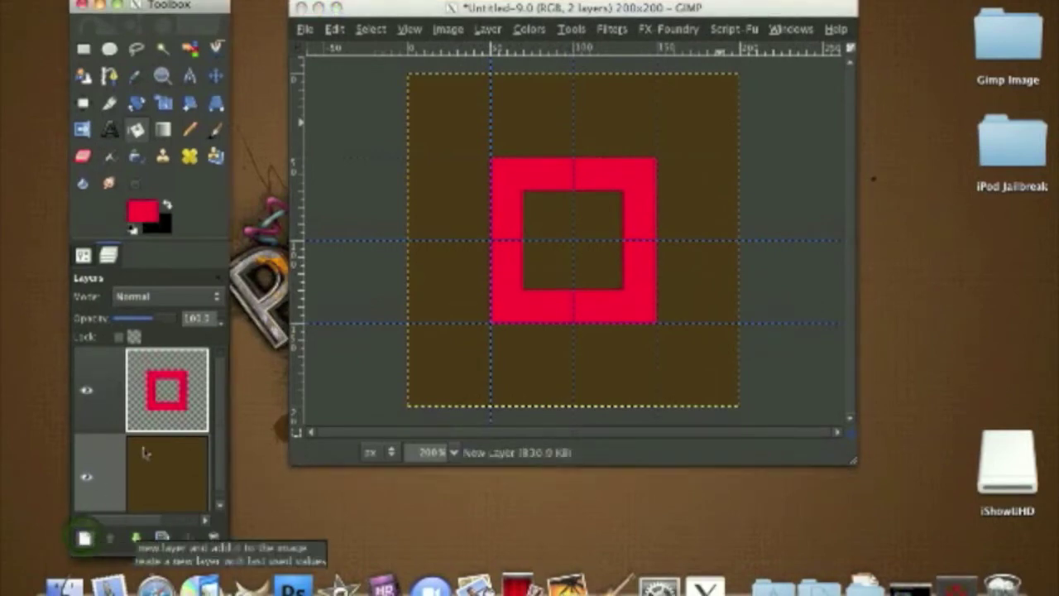
left_click(84, 538)
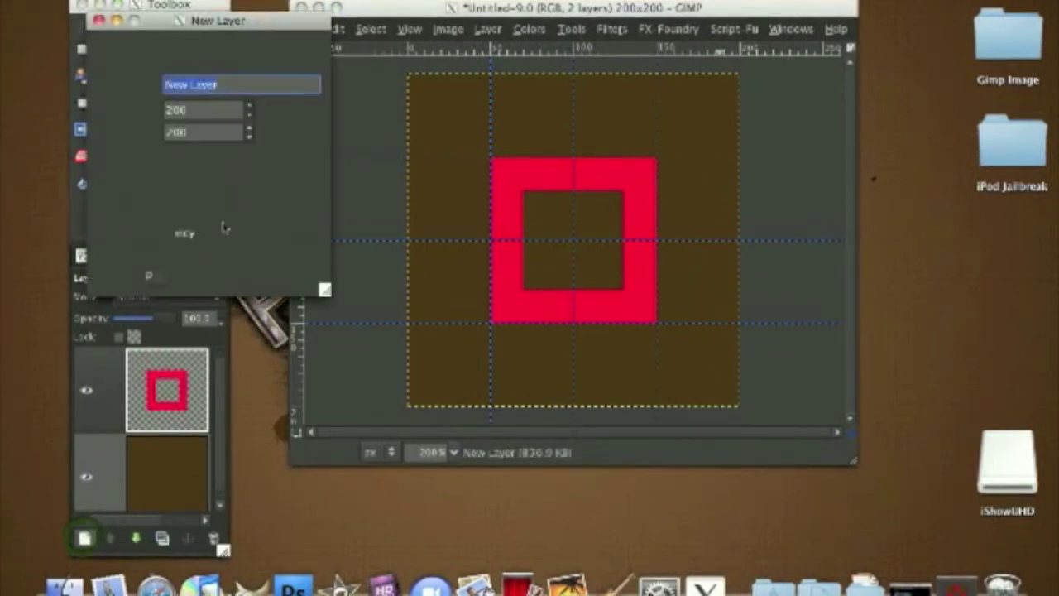
left_click(285, 276)
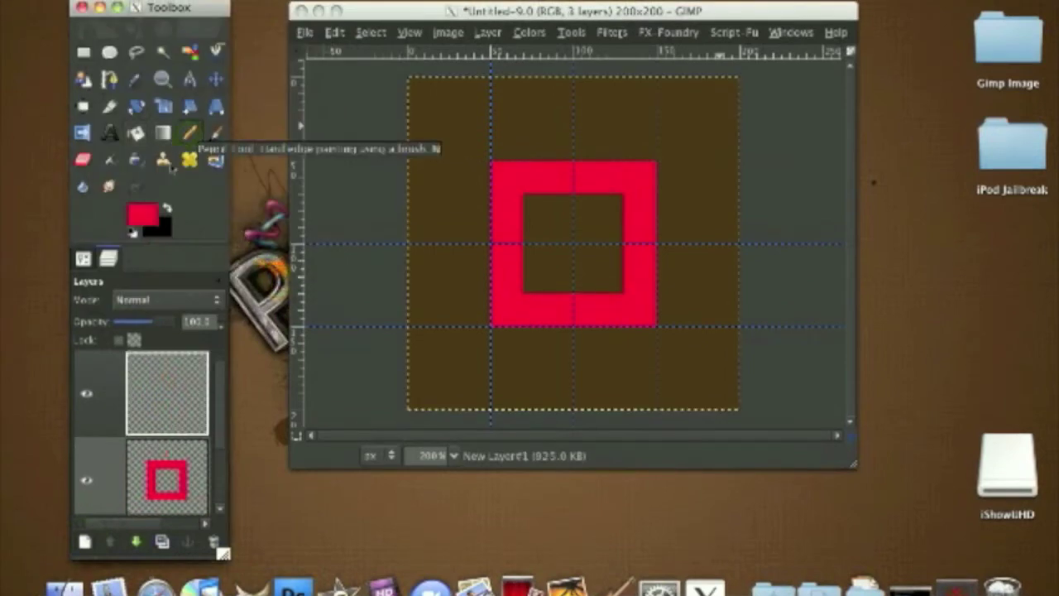
Activate the Pencil tool and set the foreground color to the saved green 34581b
left_click(189, 133)
left_click(144, 212)
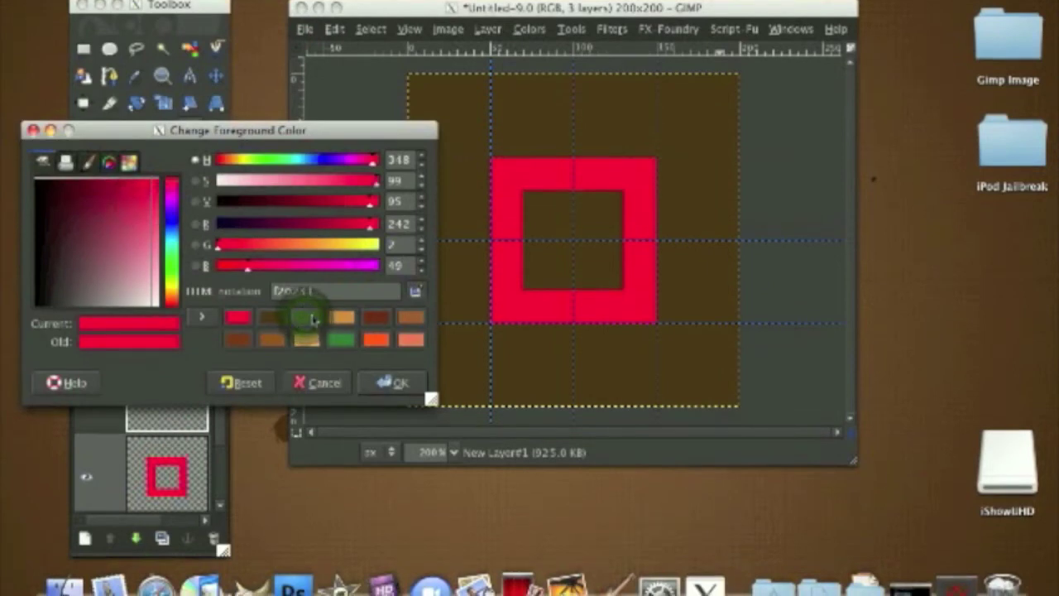
left_click(306, 319)
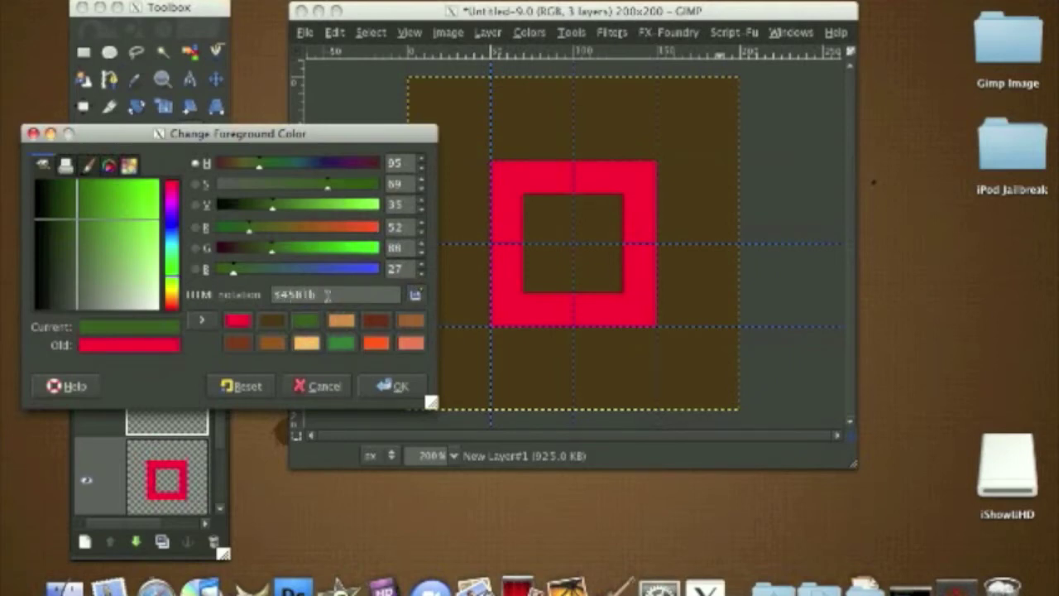
left_click(393, 383)
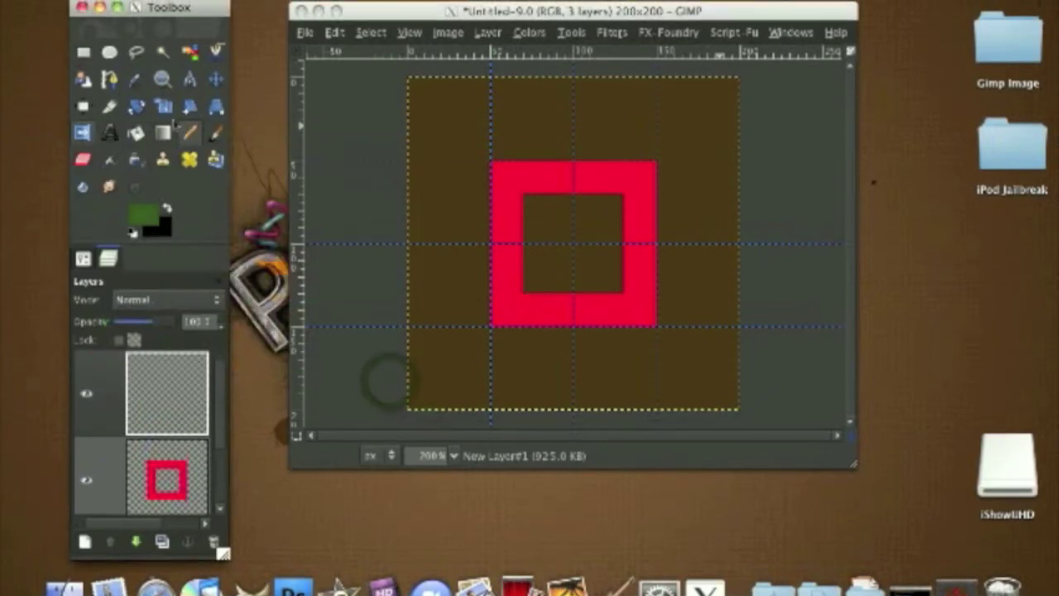
Set the pencil's brush to Circle (09)
left_click(82, 259)
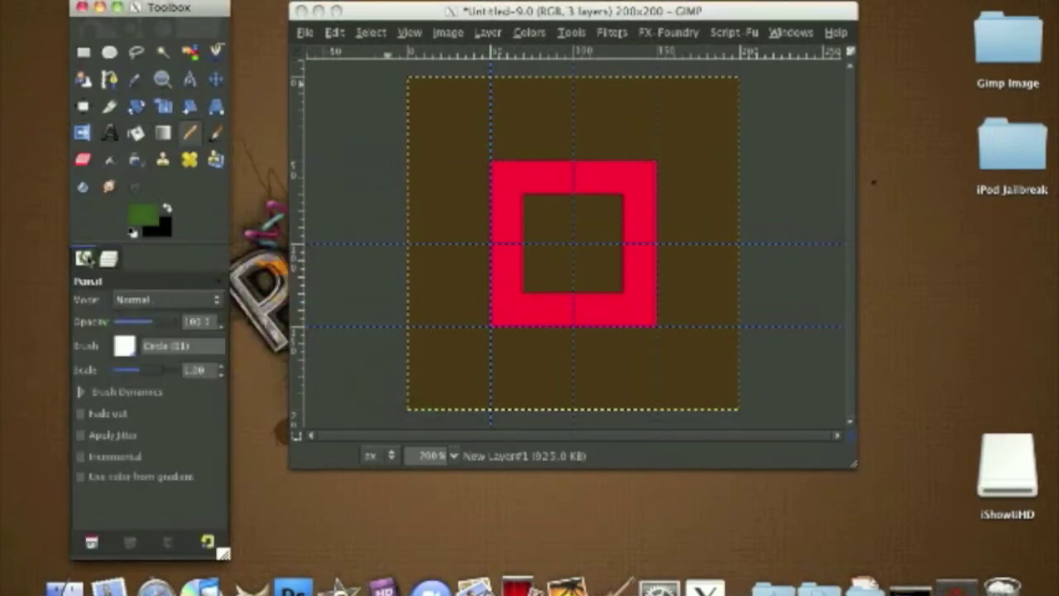
left_click(124, 346)
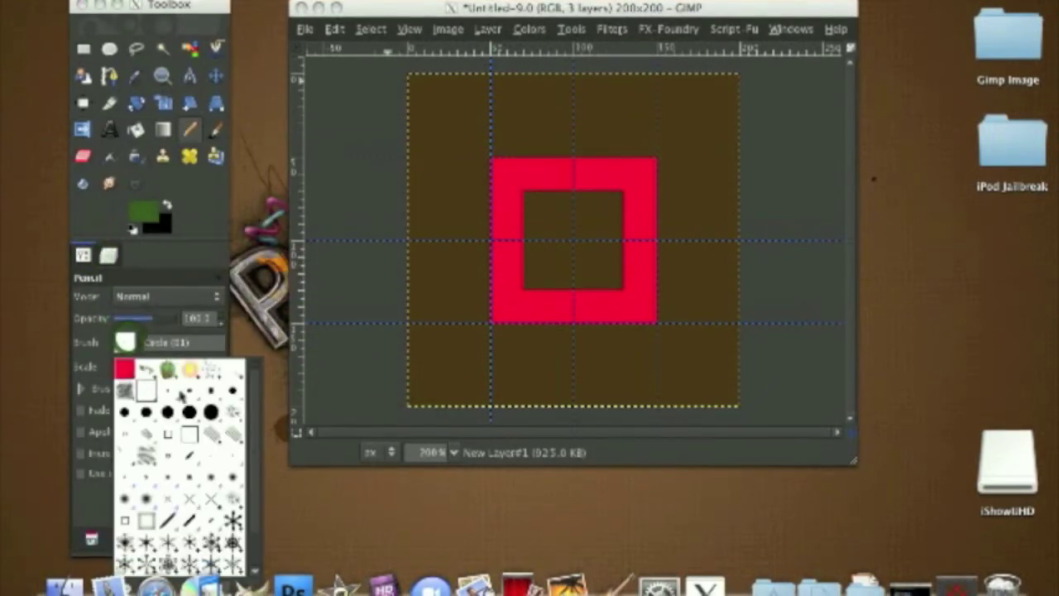
left_click(189, 388)
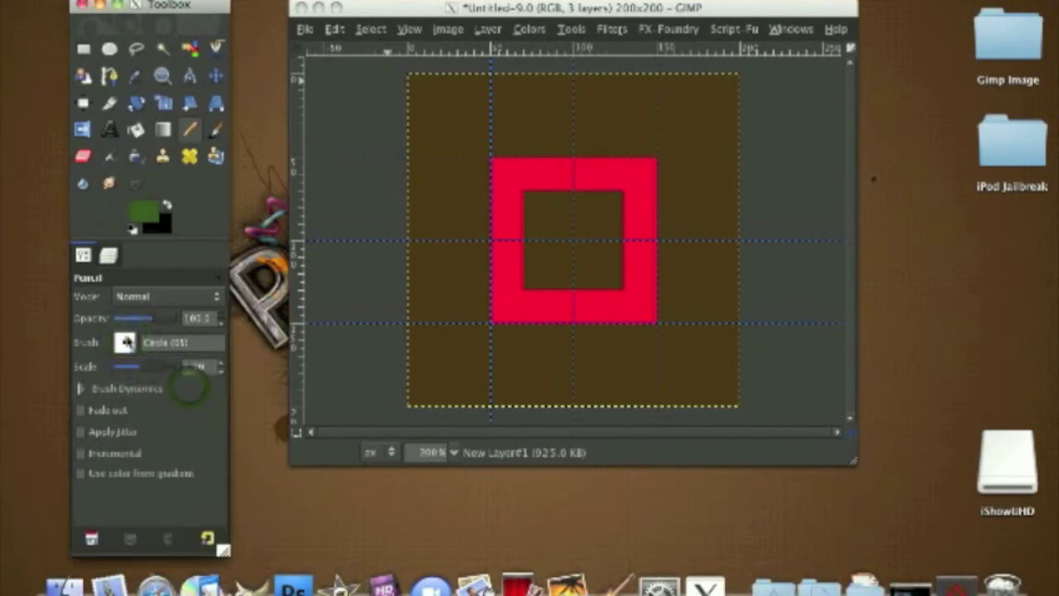
left_click(125, 340)
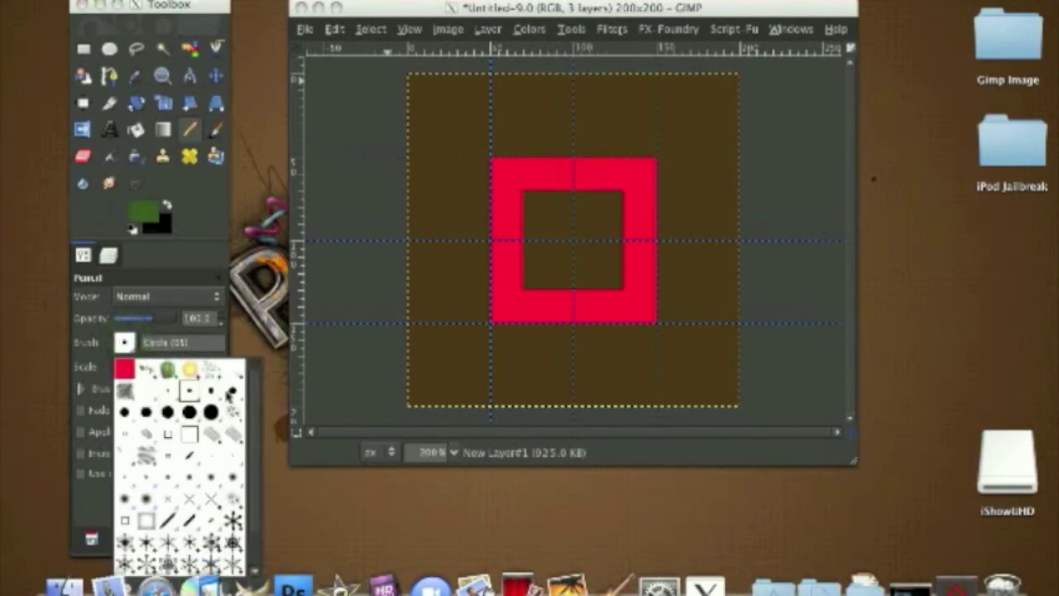
left_click(227, 398)
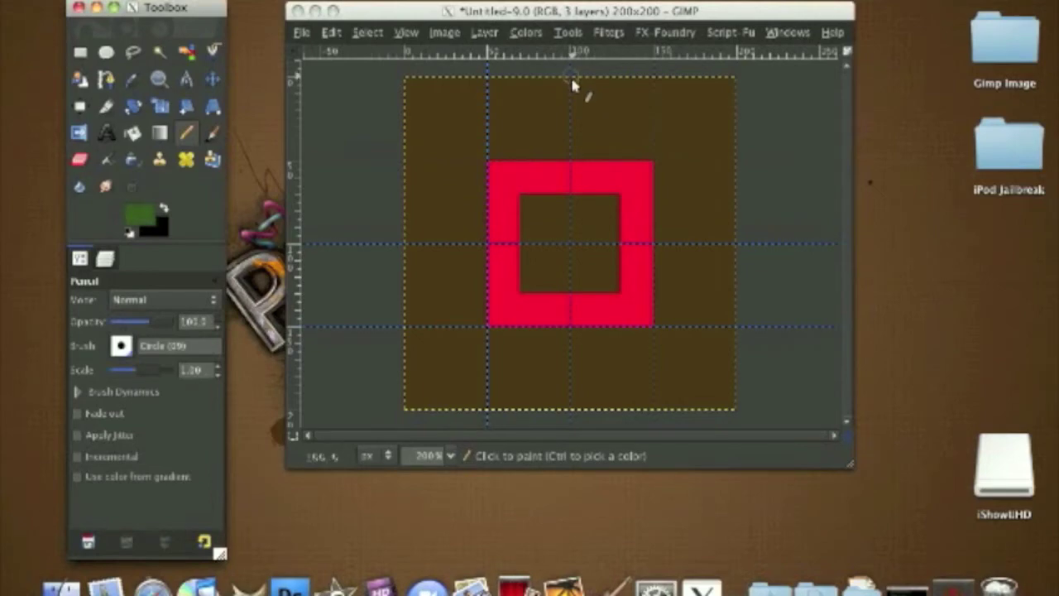
Draw a green cross on the new layer with full-length straight vertical and horizontal pencil lines along the center guides
left_click(572, 86)
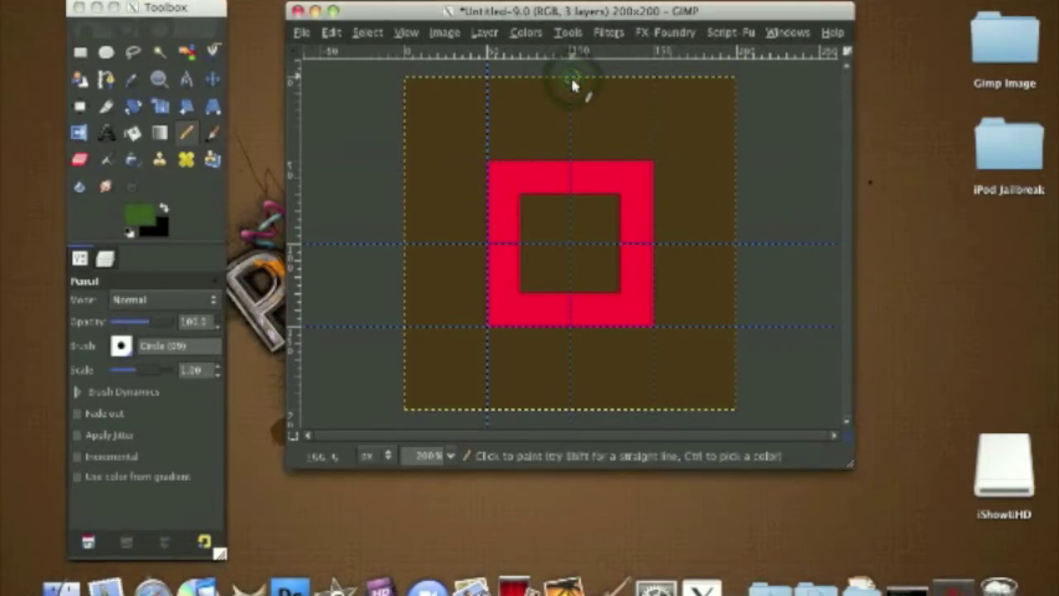
key("shift")
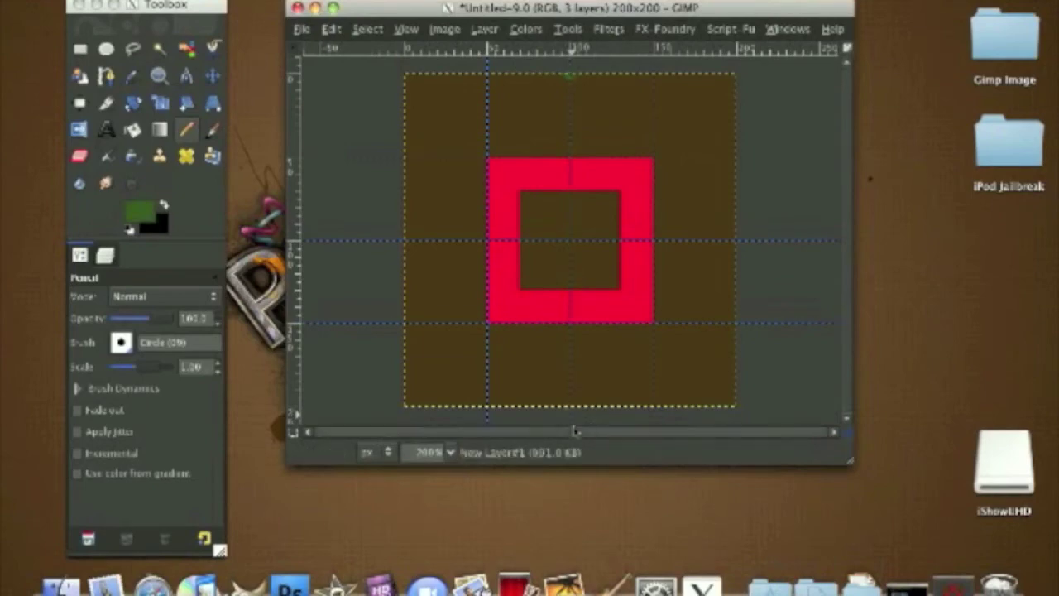
left_click(573, 421, "shift")
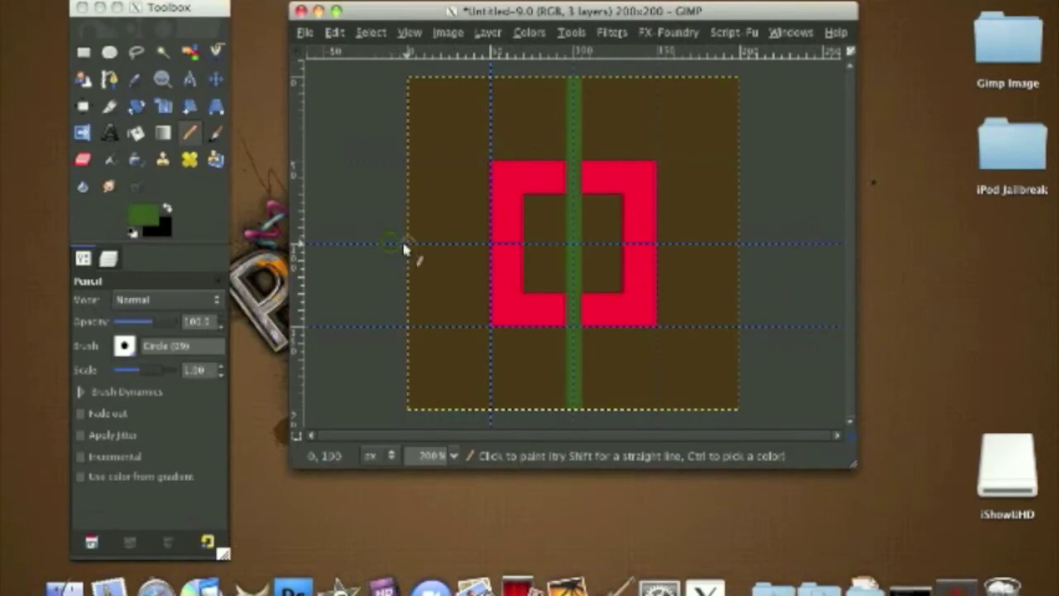
left_click(406, 247)
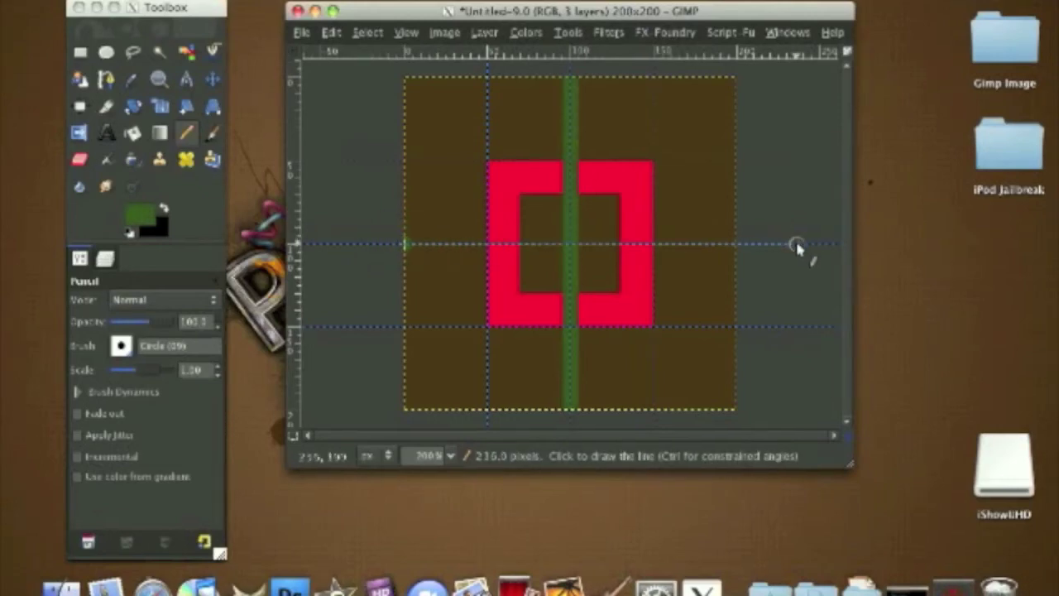
left_click(795, 245, "shift")
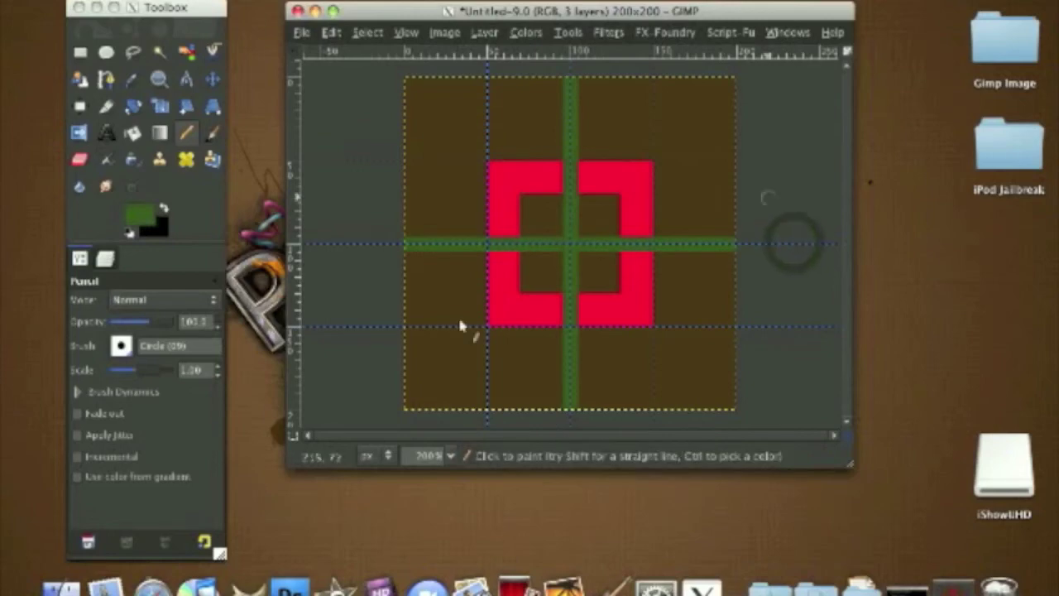
Rotate the green cross layer 45° about the image center so its lines run diagonally
left_click(109, 258)
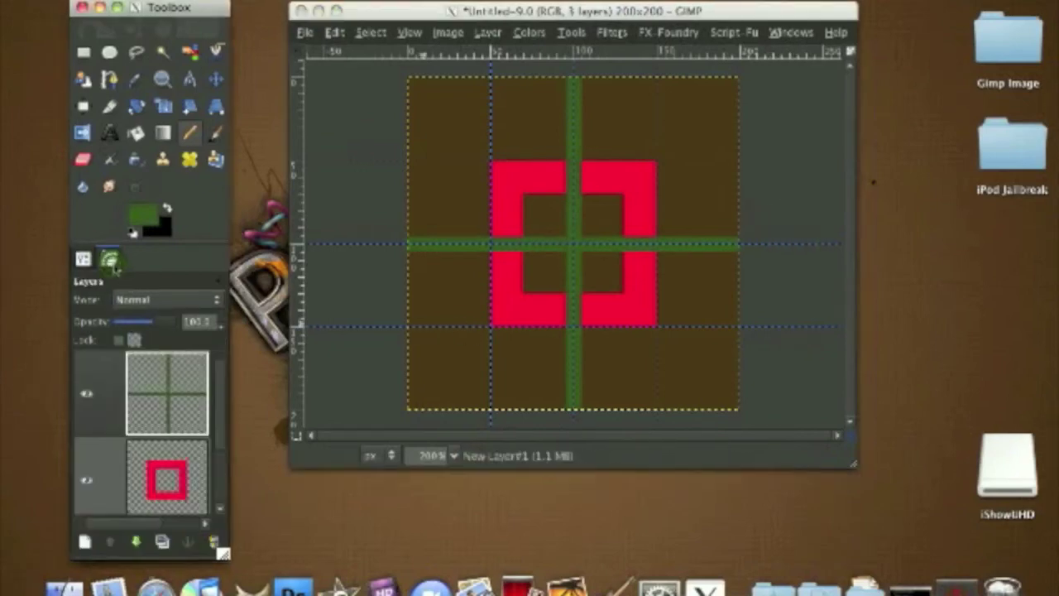
mouse_move(220, 387)
left_mouse_down()
mouse_move(226, 426)
mouse_move(234, 387)
left_mouse_up()
scroll(229, 384, "up", 1)
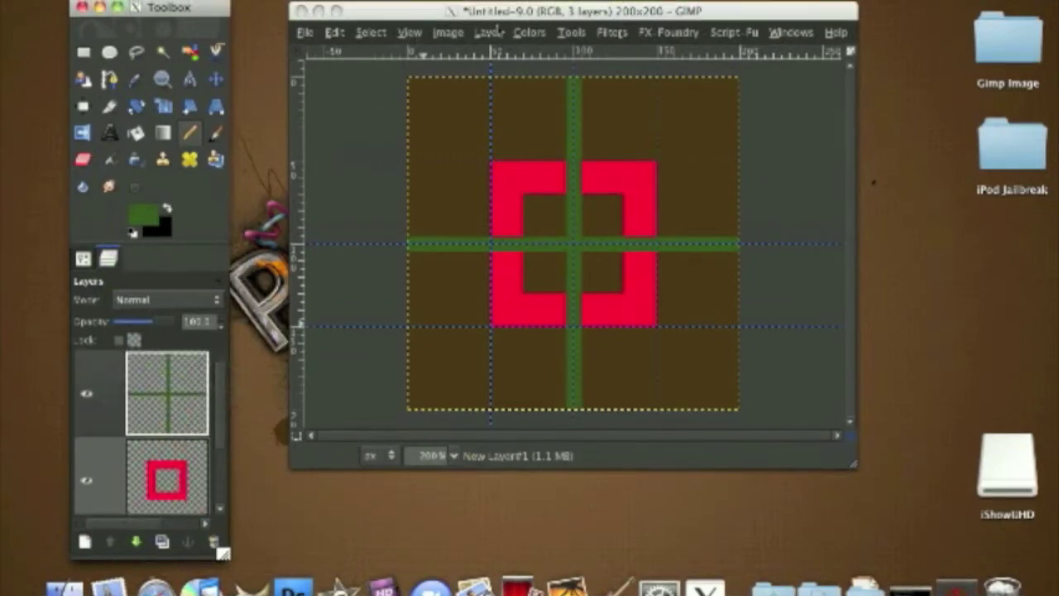
left_click(490, 32)
left_click(490, 32)
left_click(490, 33)
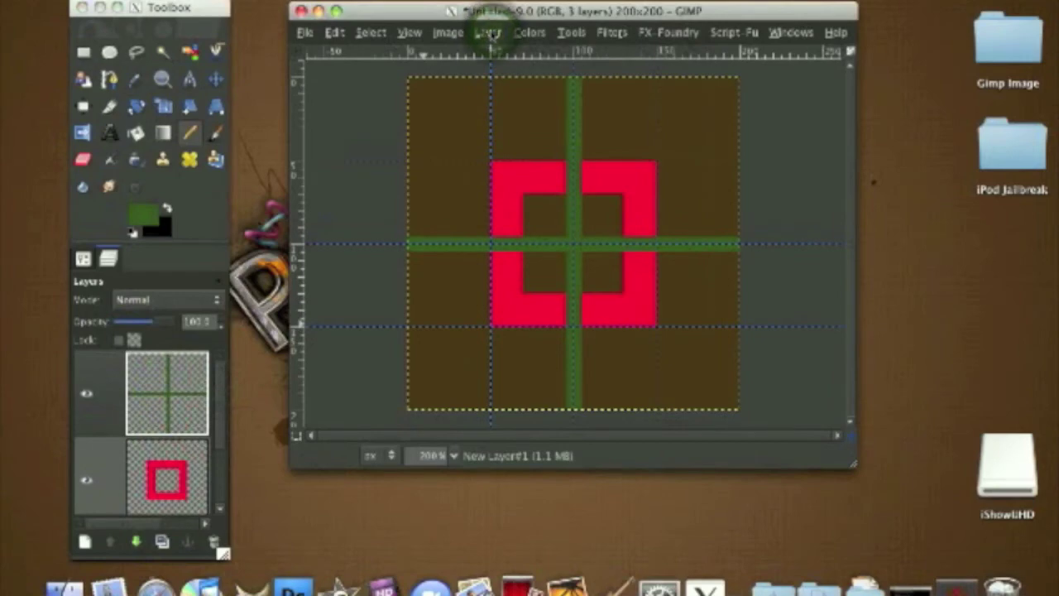
left_click(491, 32)
mouse_move(645, 229)
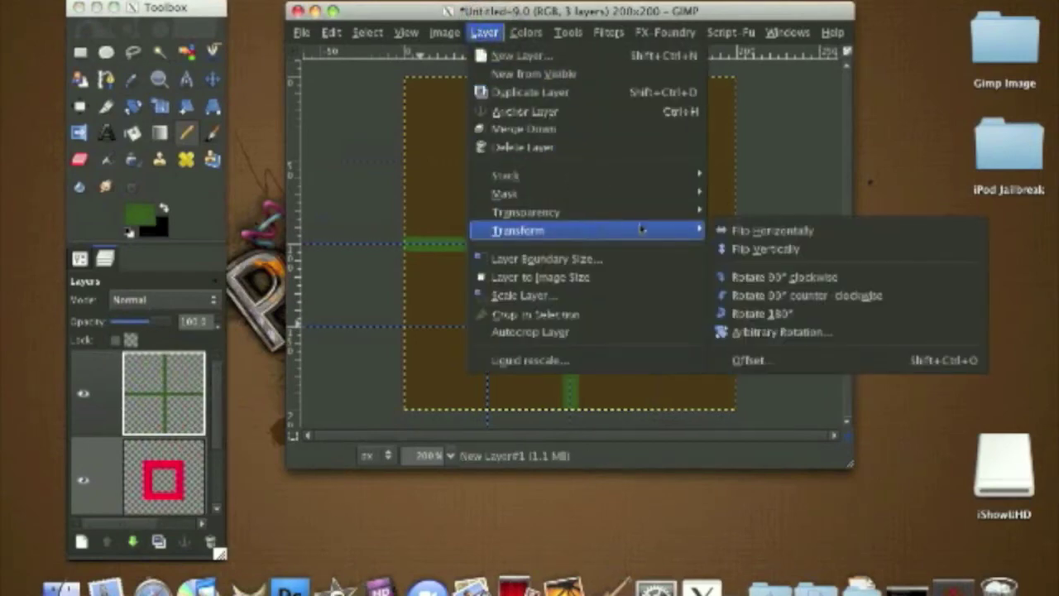
left_click(757, 332)
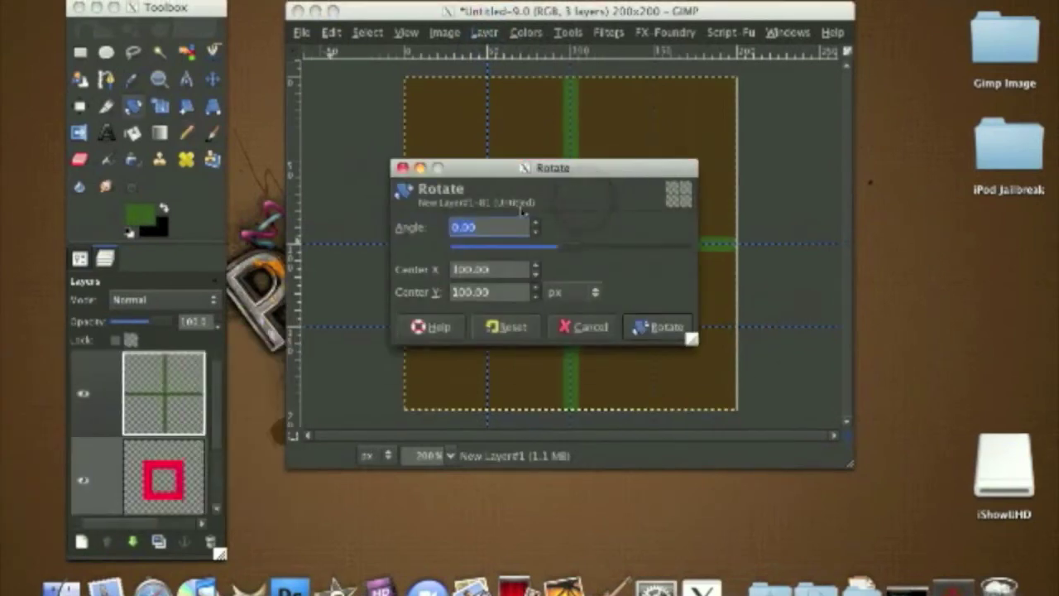
left_click(657, 327)
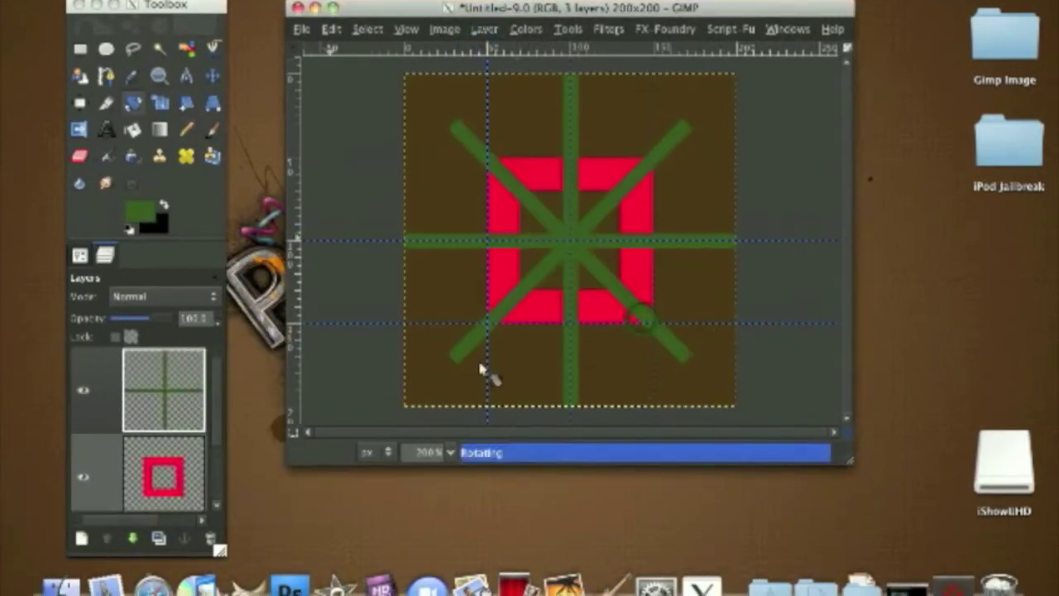
Rotate the red square frame layer 45° about the image center with the Rotate tool to form a diamond
left_click(489, 33)
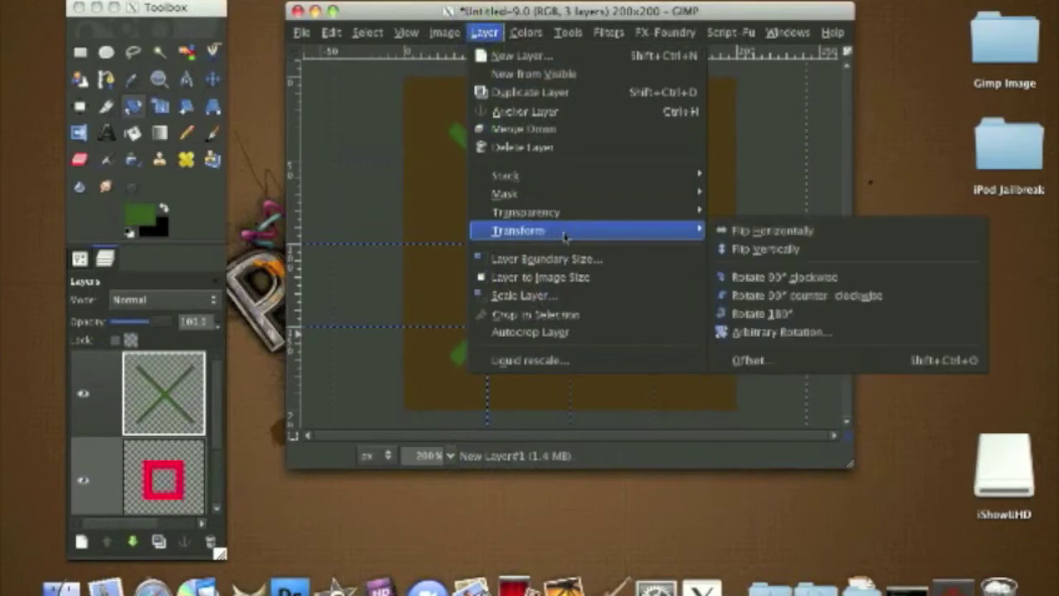
left_click(189, 165)
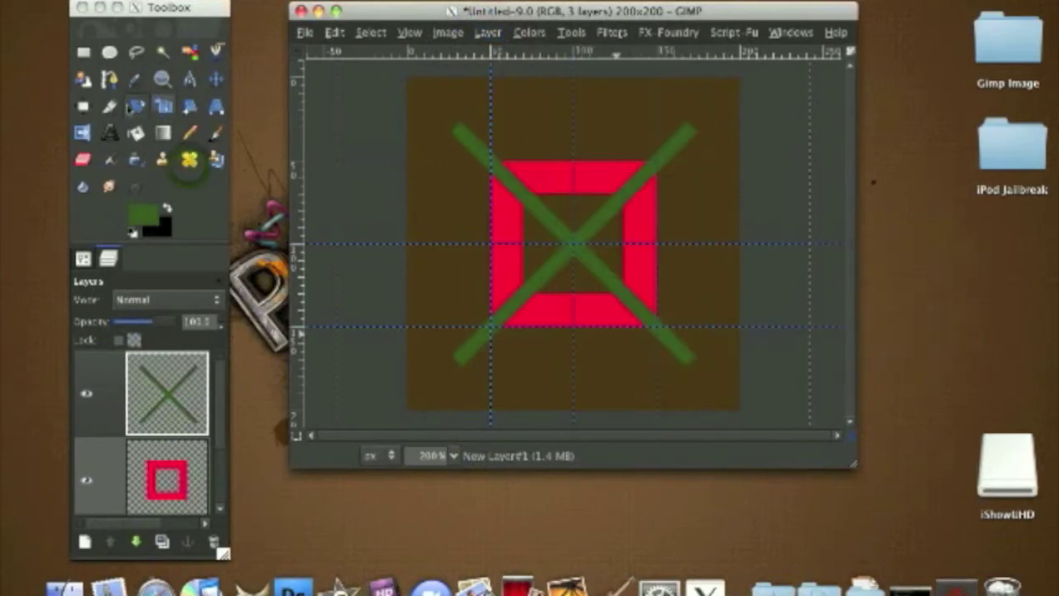
left_click(171, 484)
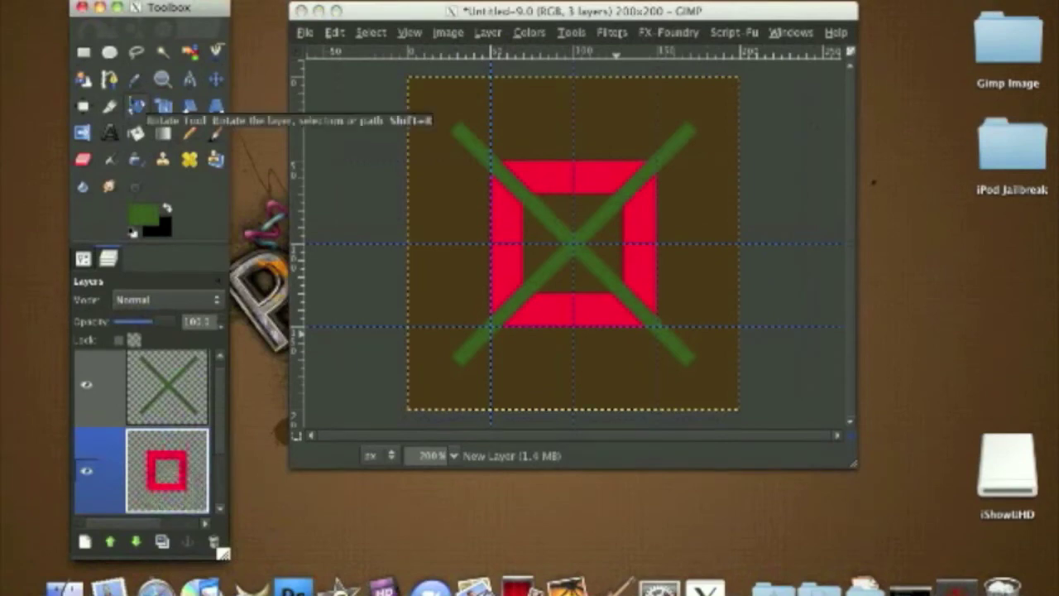
left_click(621, 217)
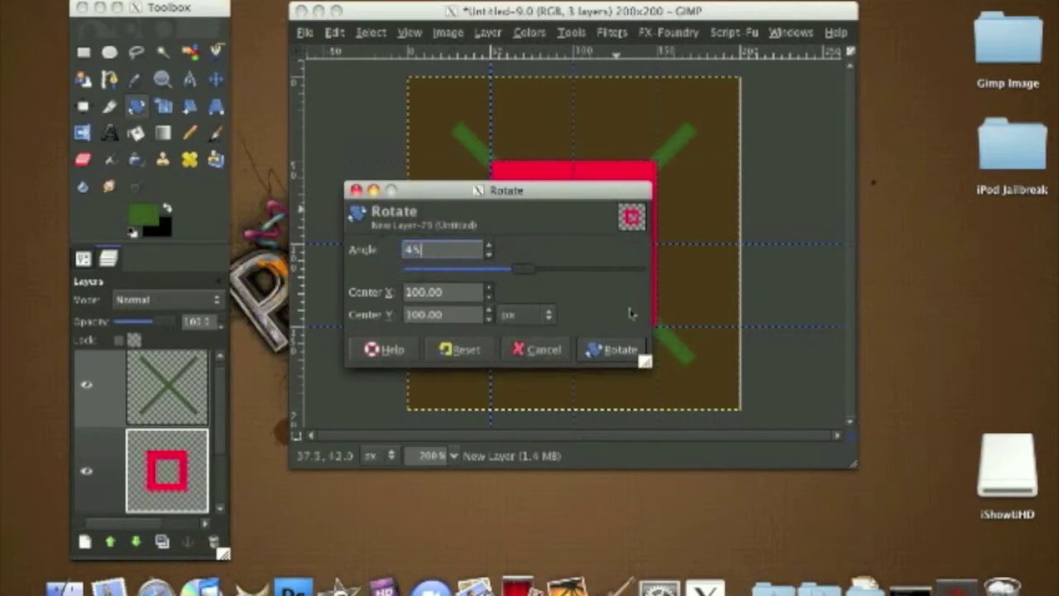
left_click(601, 350)
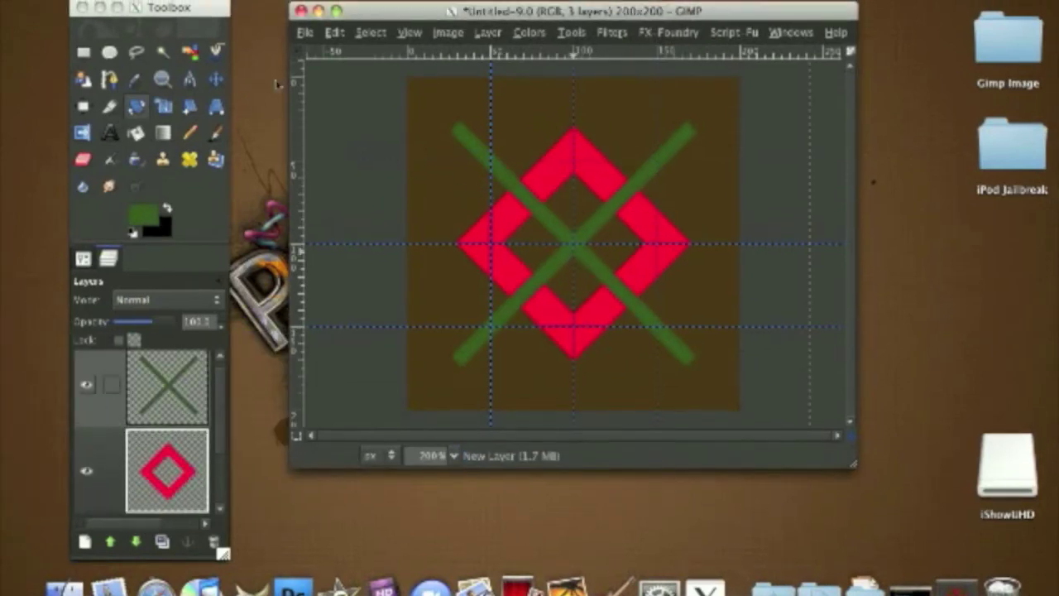
Create a new image 1 pixel wide and 2 pixels high
left_click(306, 32)
left_click(306, 32)
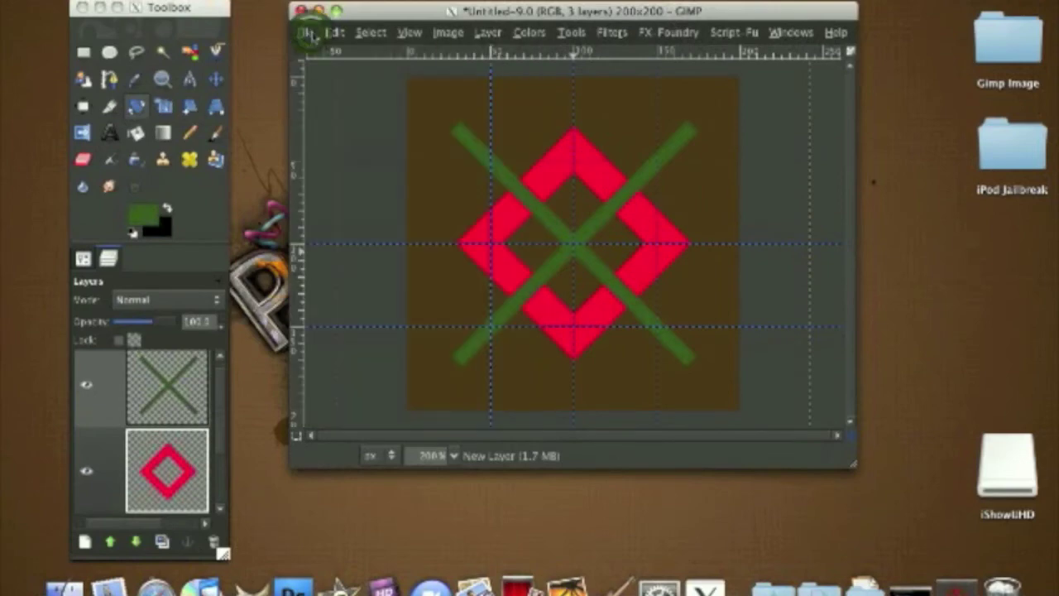
left_click(307, 32)
left_click(307, 55)
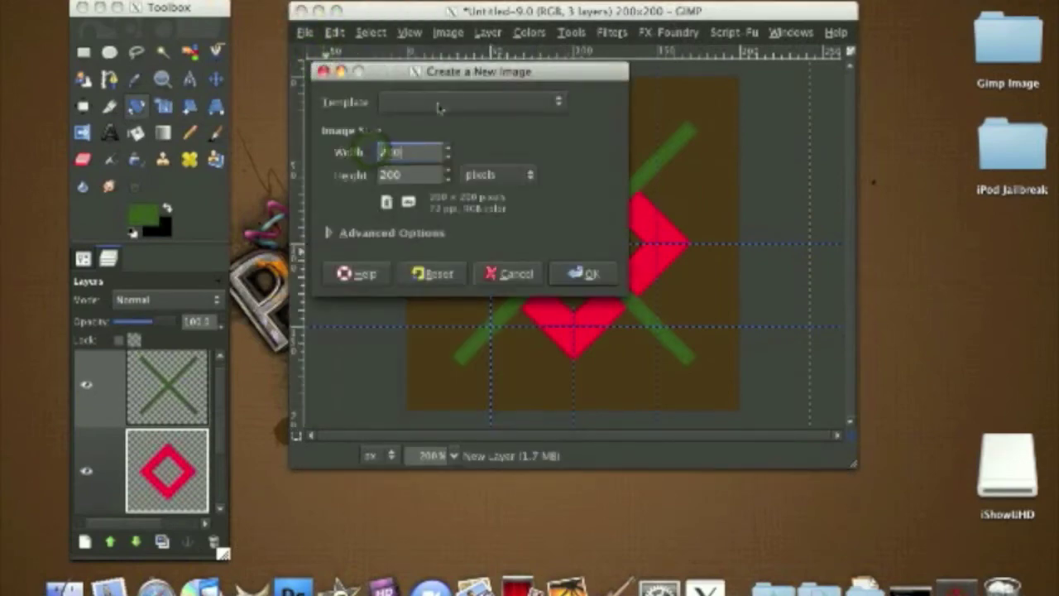
key("BackSpace")
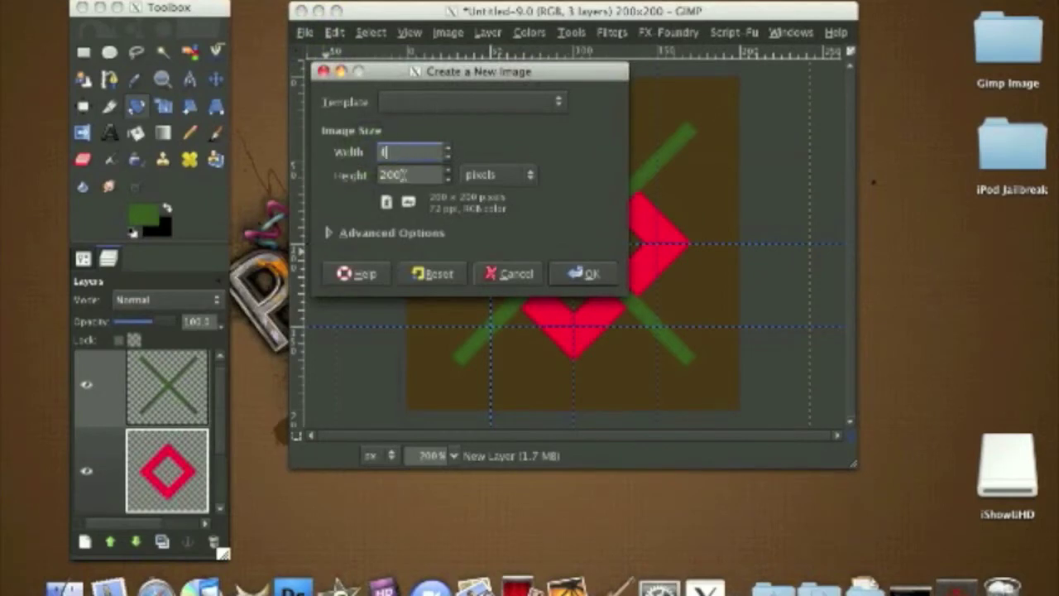
left_click(403, 176)
key("BackSpace")
key("BackSpace")
left_click(572, 277)
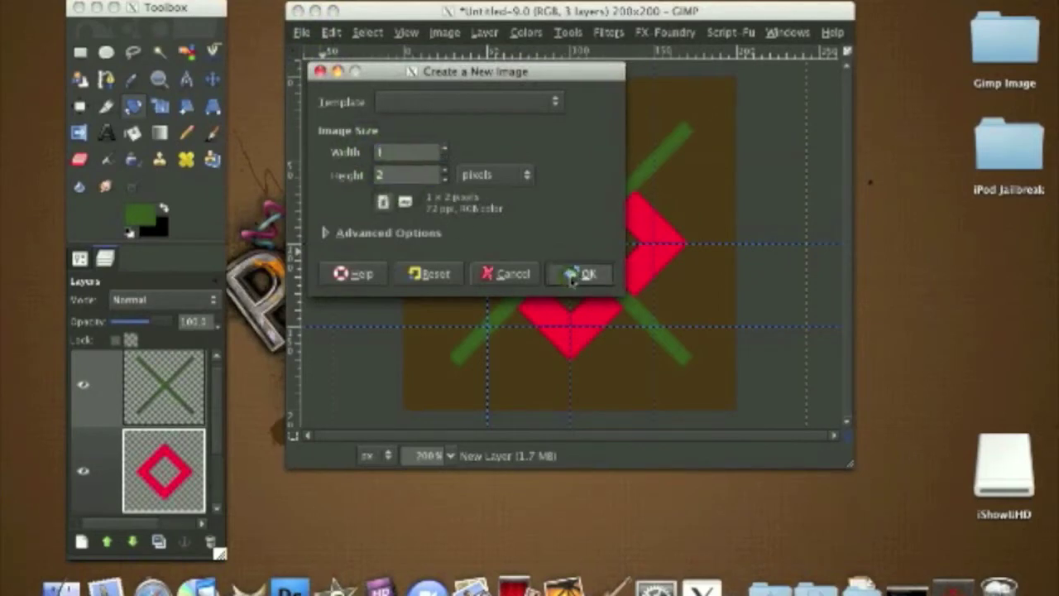
left_click(570, 278)
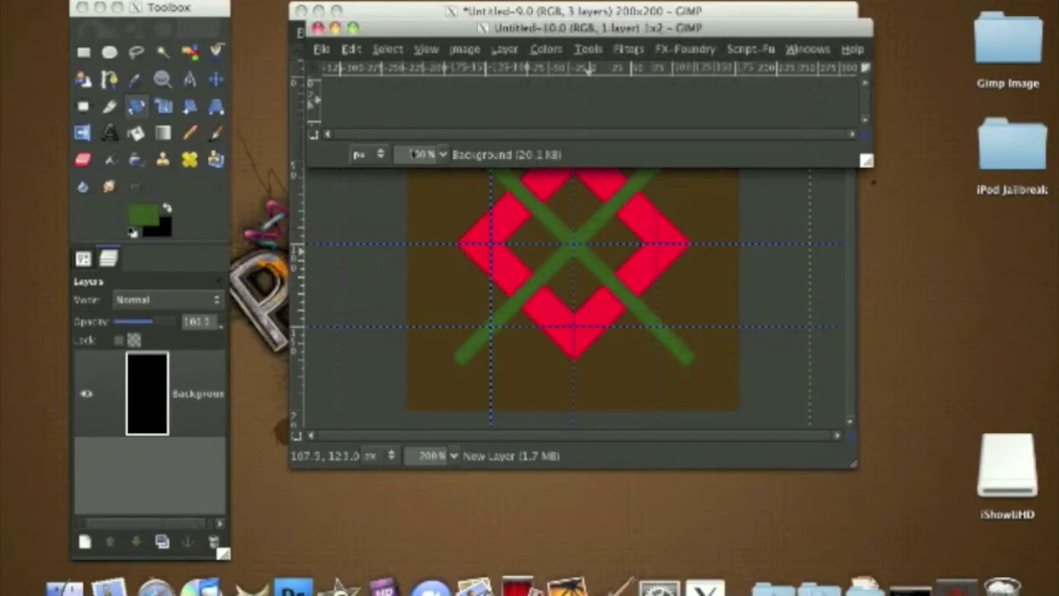
Reset the colors to the default black and white and make white the foreground color
left_click(407, 155)
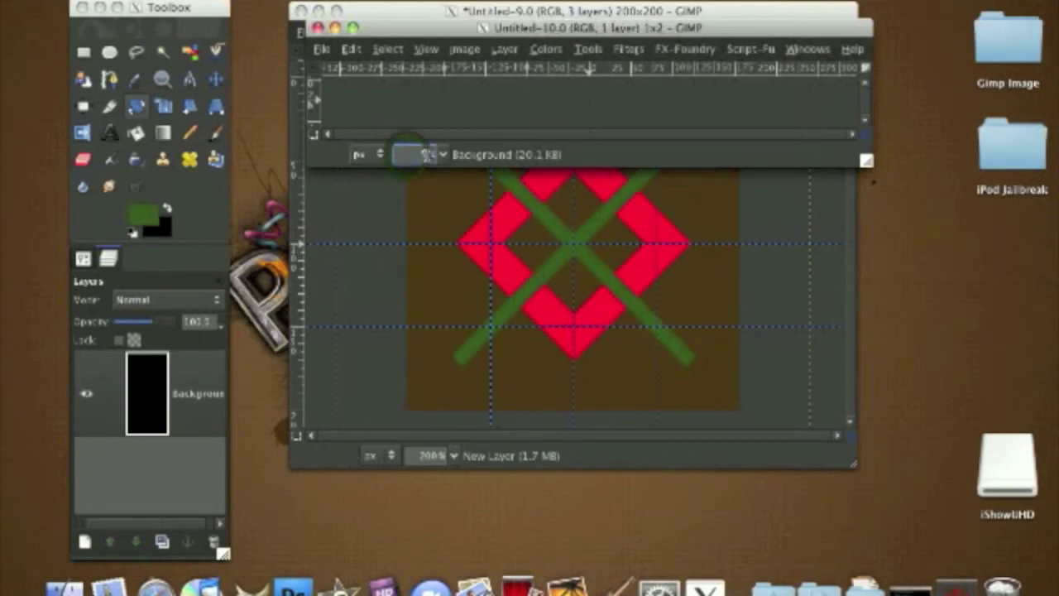
type("5000")
key("Return")
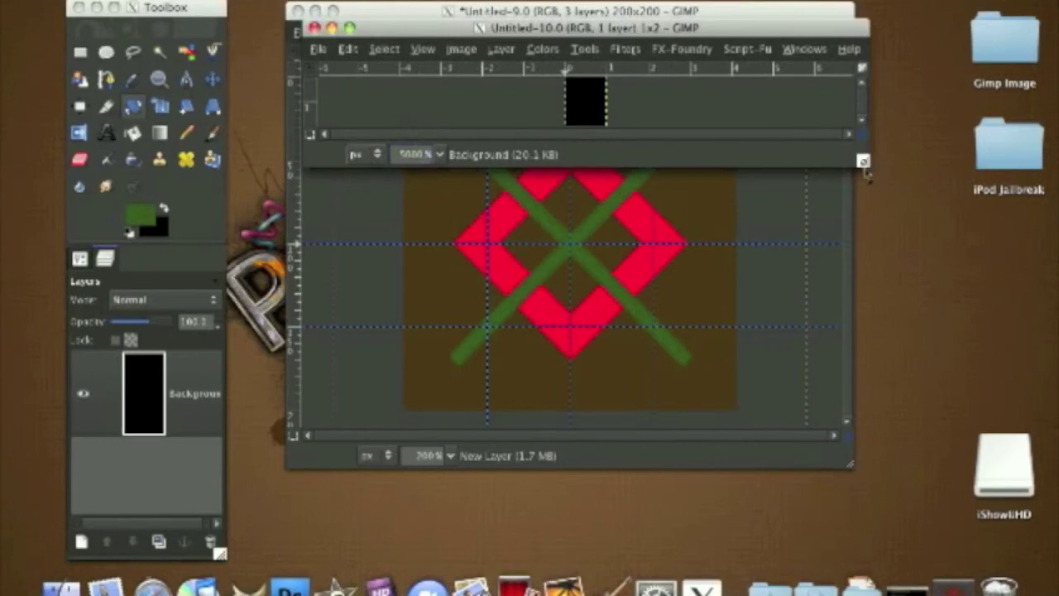
left_click_drag(863, 160, 839, 381)
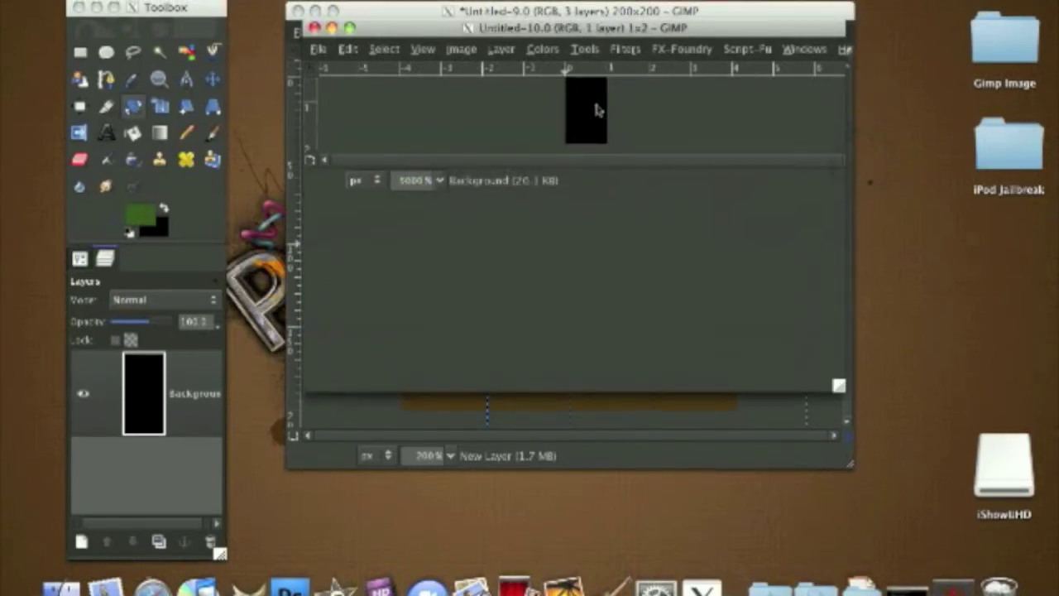
left_click(131, 231)
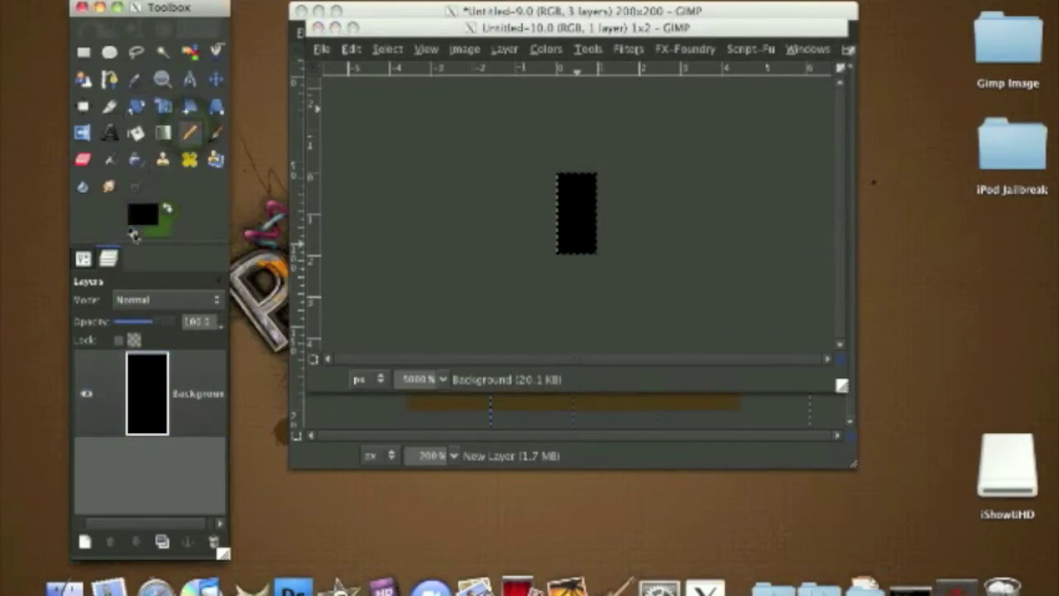
left_click(166, 209)
left_click(131, 234)
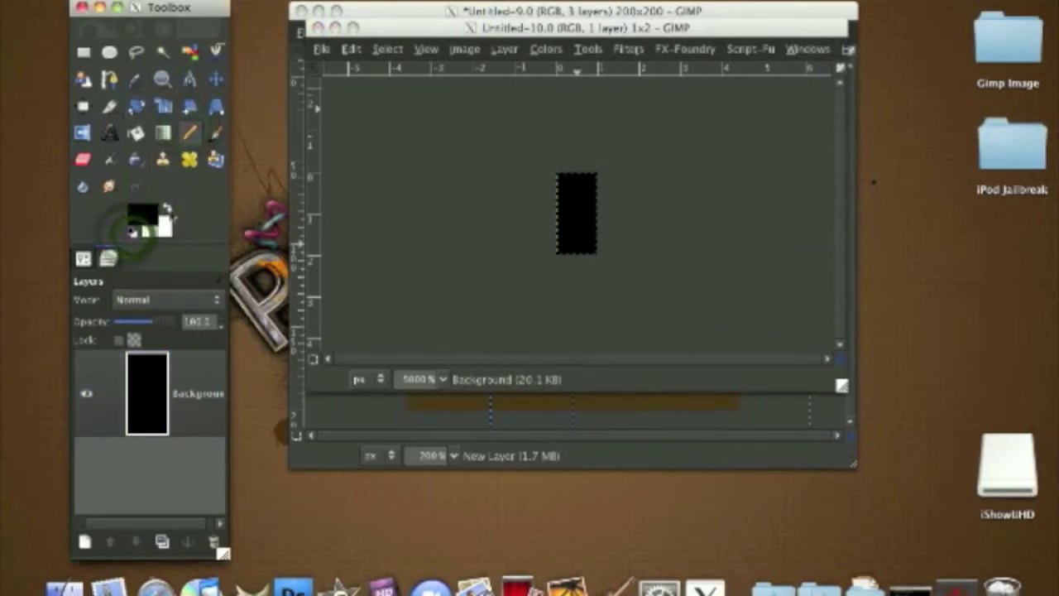
left_click(167, 209)
Set the pencil's brush to Circle (01) and paint the lower pixel of the 1×2 image white
left_click(83, 258)
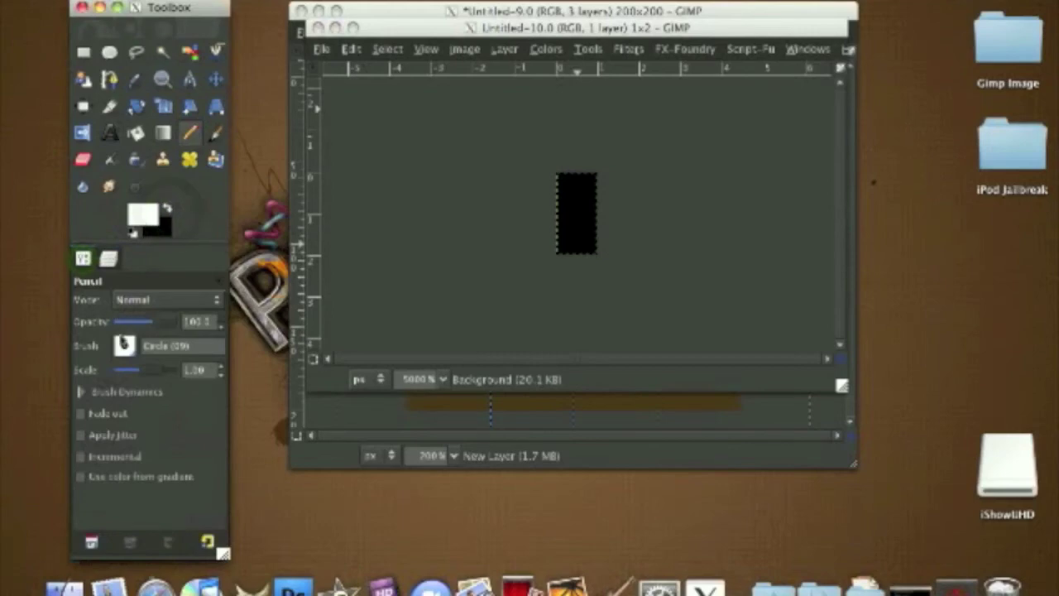
left_click(124, 342)
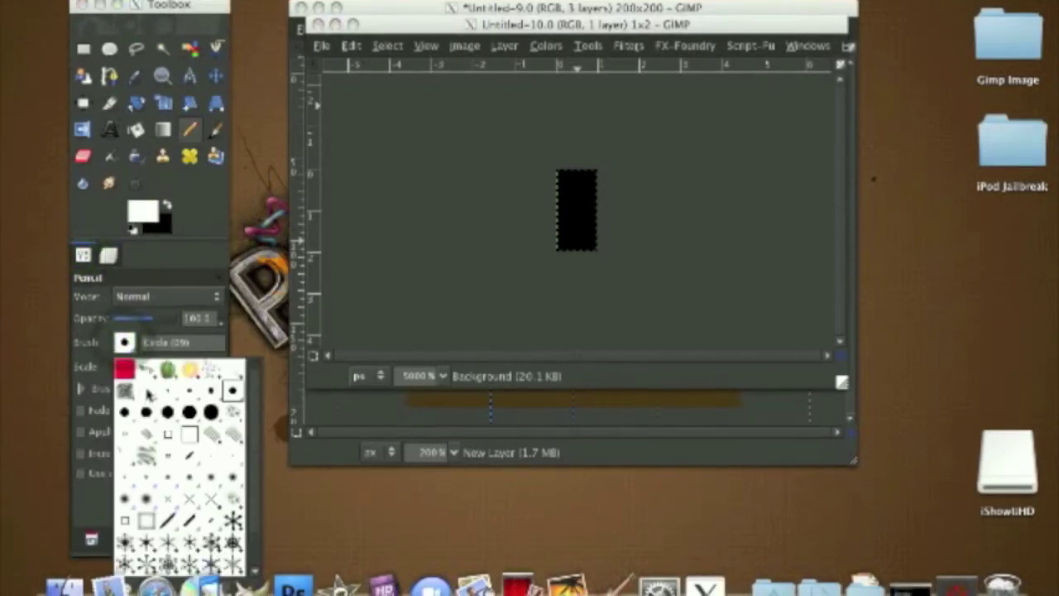
left_click(149, 395)
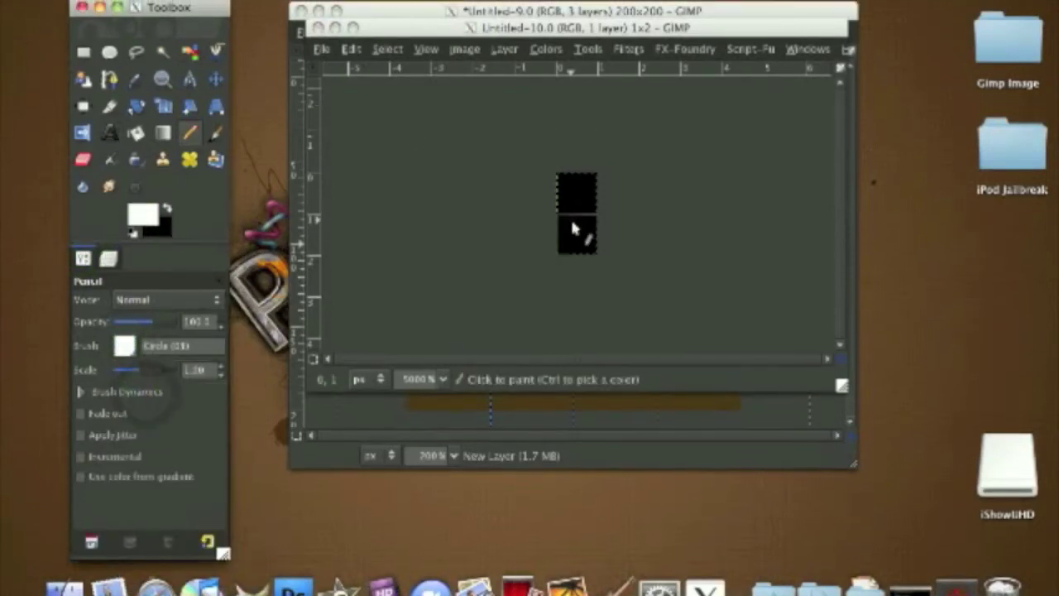
left_click(566, 216)
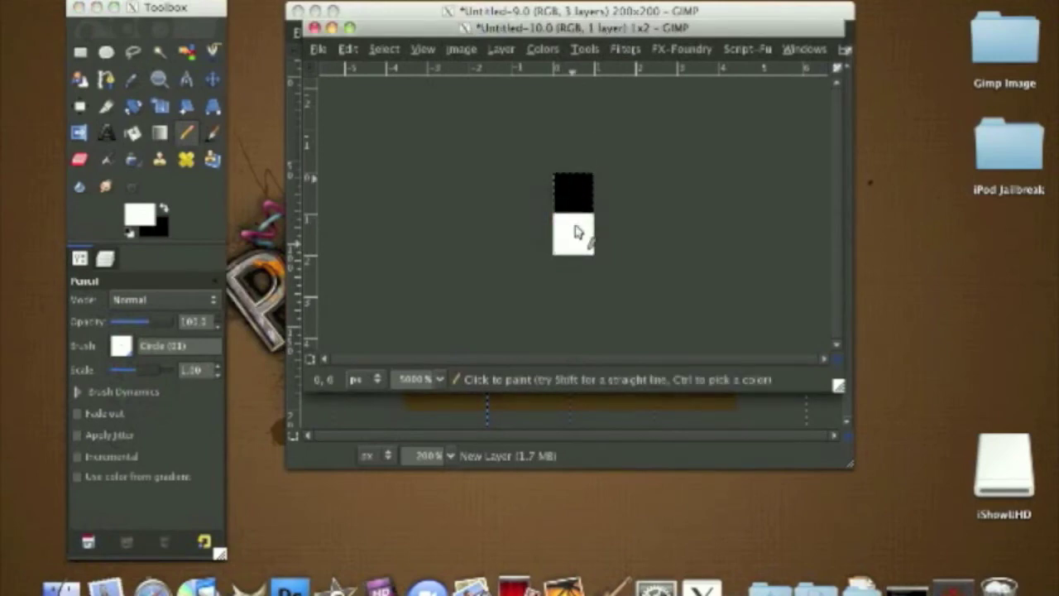
Close the 1×2 image without saving it
left_click(322, 49)
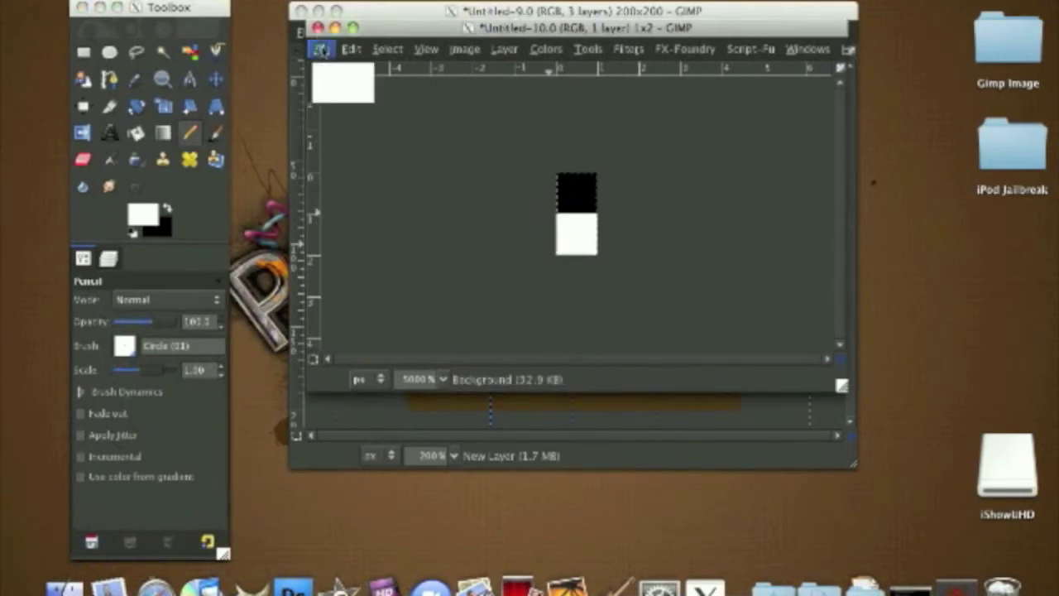
left_click(322, 49)
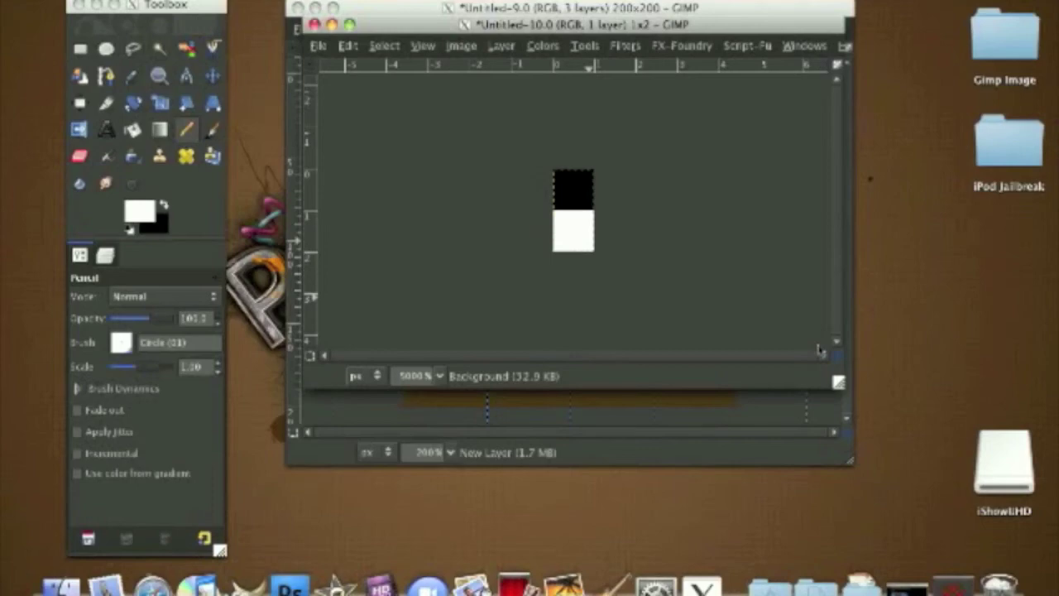
left_click(316, 27)
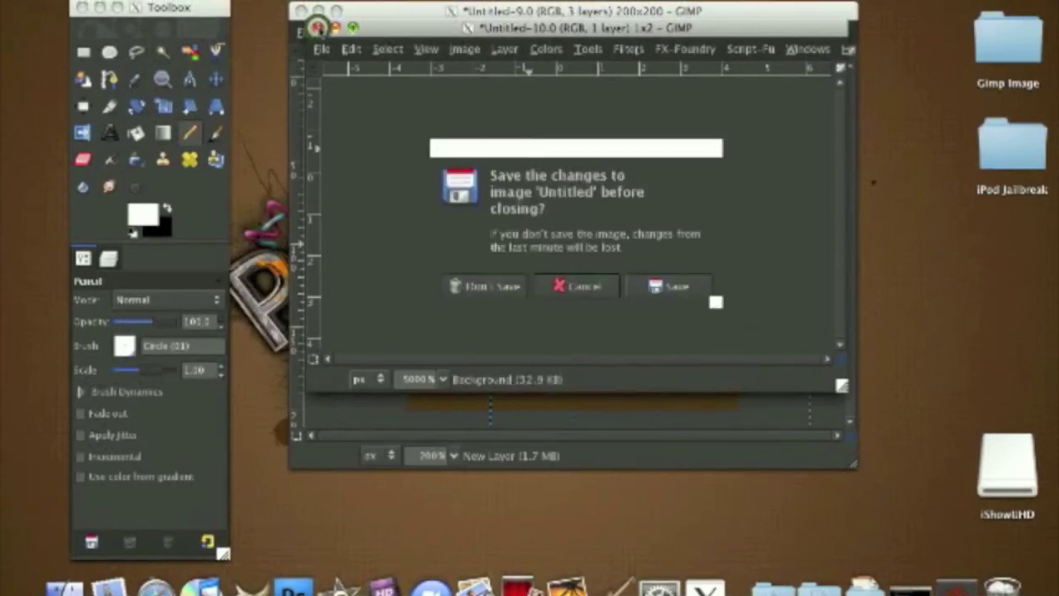
left_click(484, 284)
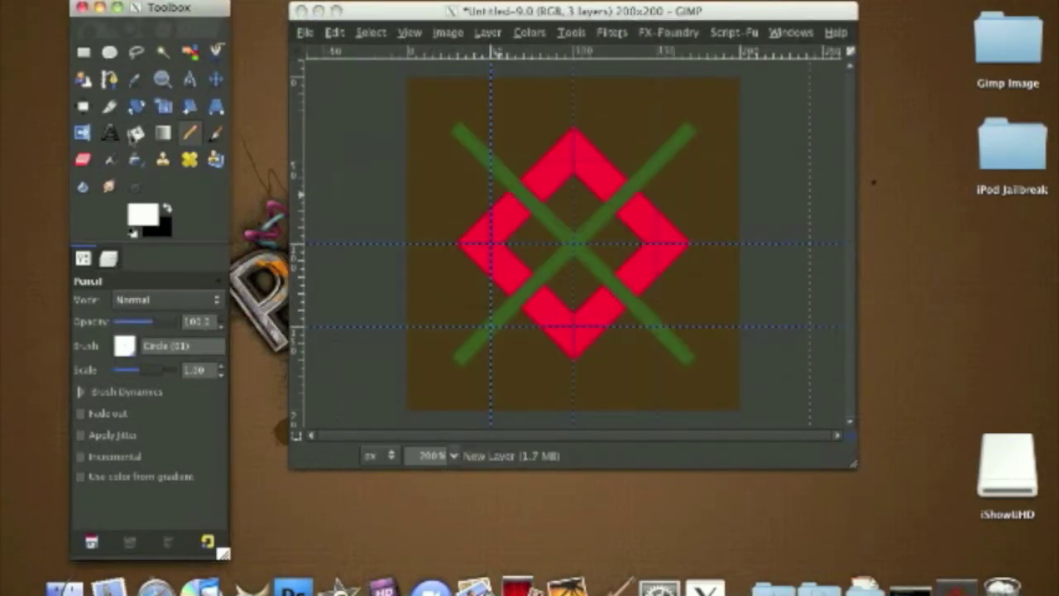
Set Bucket Fill to pattern fill with the 1×2 GIMP Pattern
left_click(136, 132)
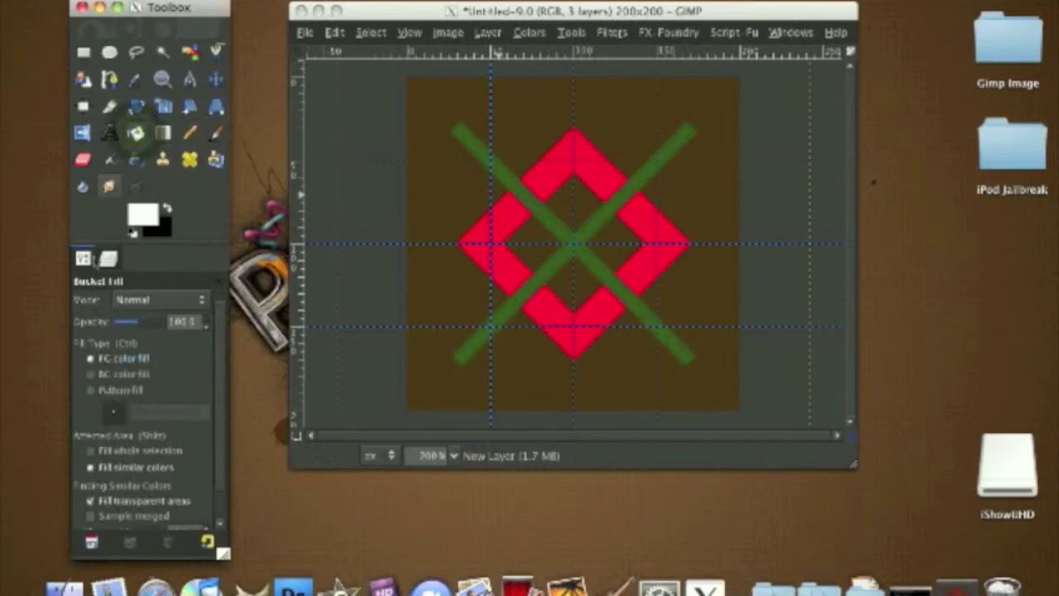
left_click(93, 390)
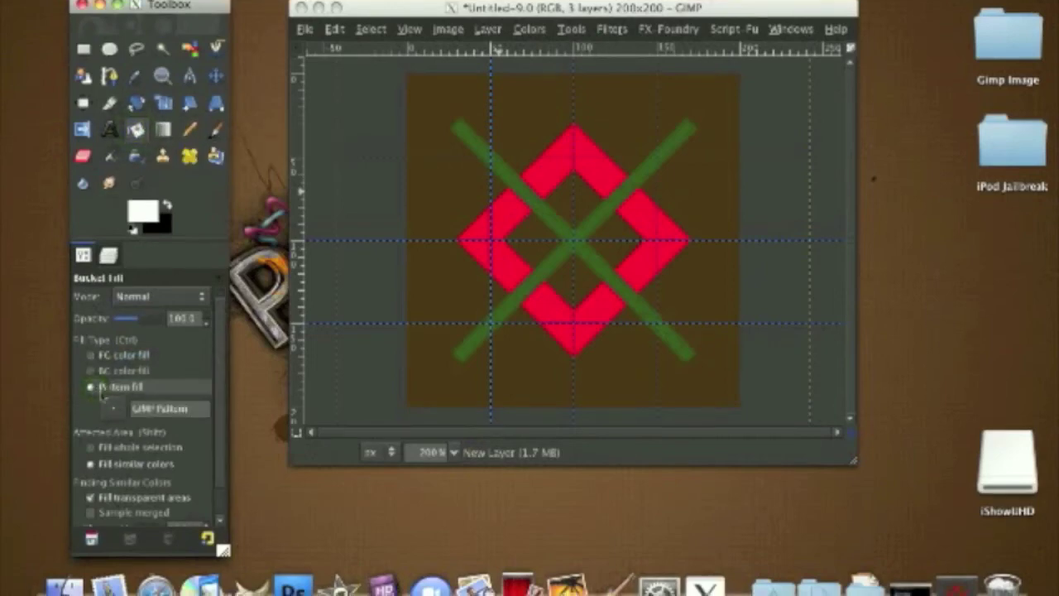
left_click(114, 408)
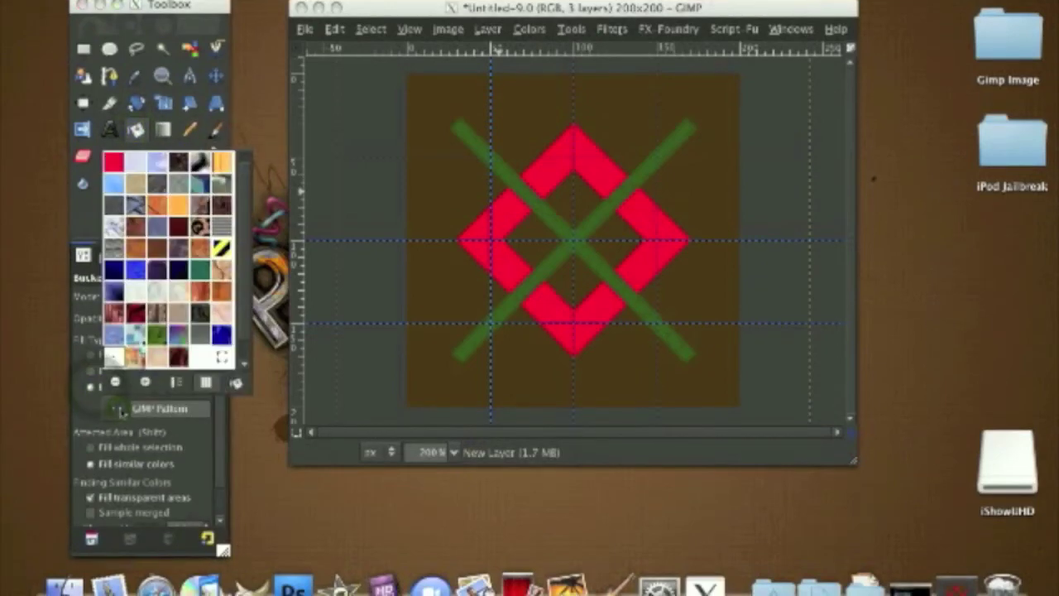
left_click(236, 383)
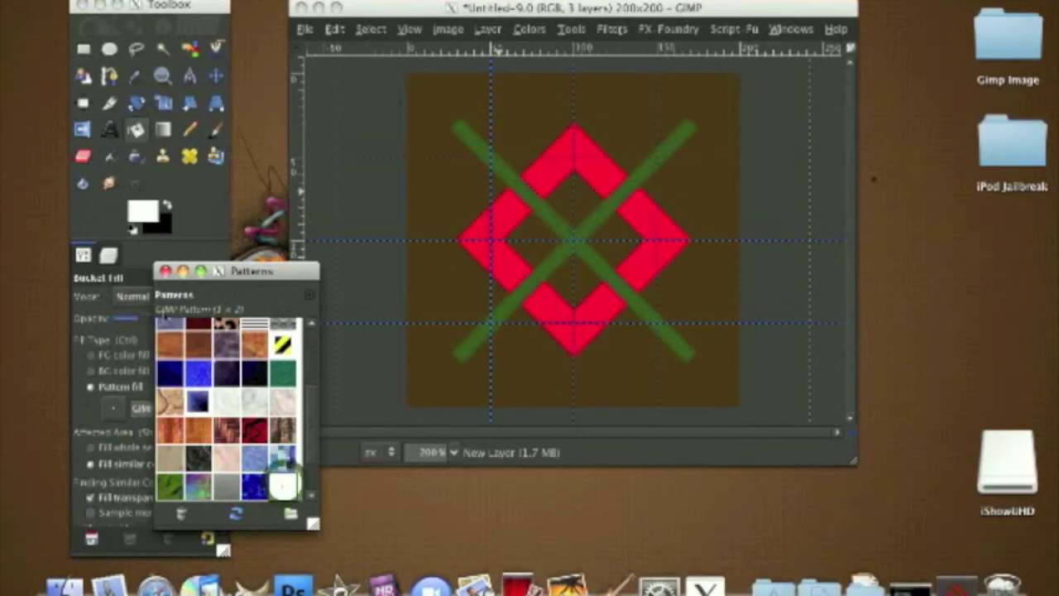
left_click(284, 484)
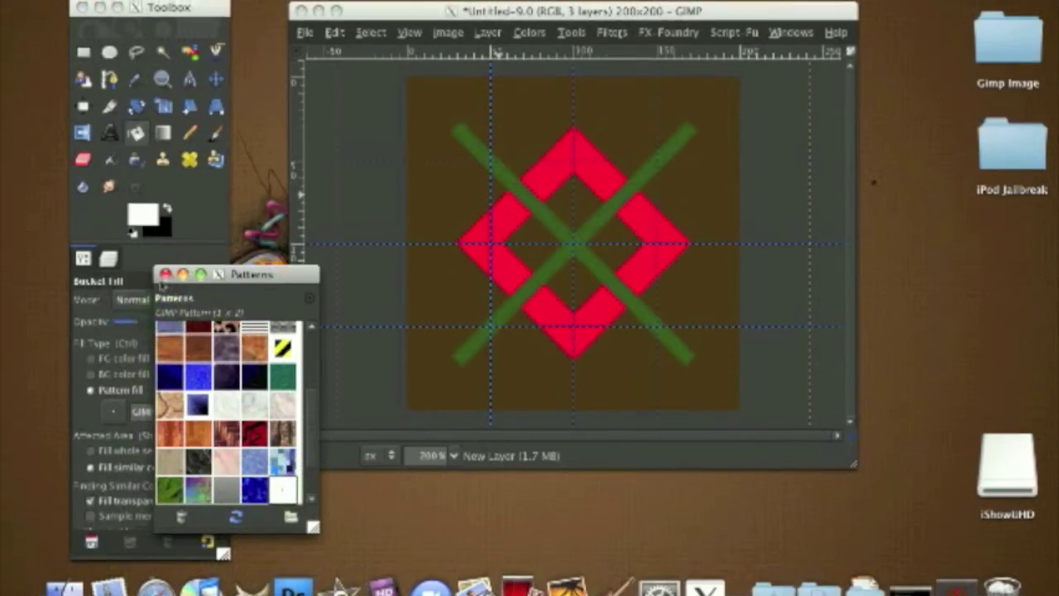
left_click(163, 274)
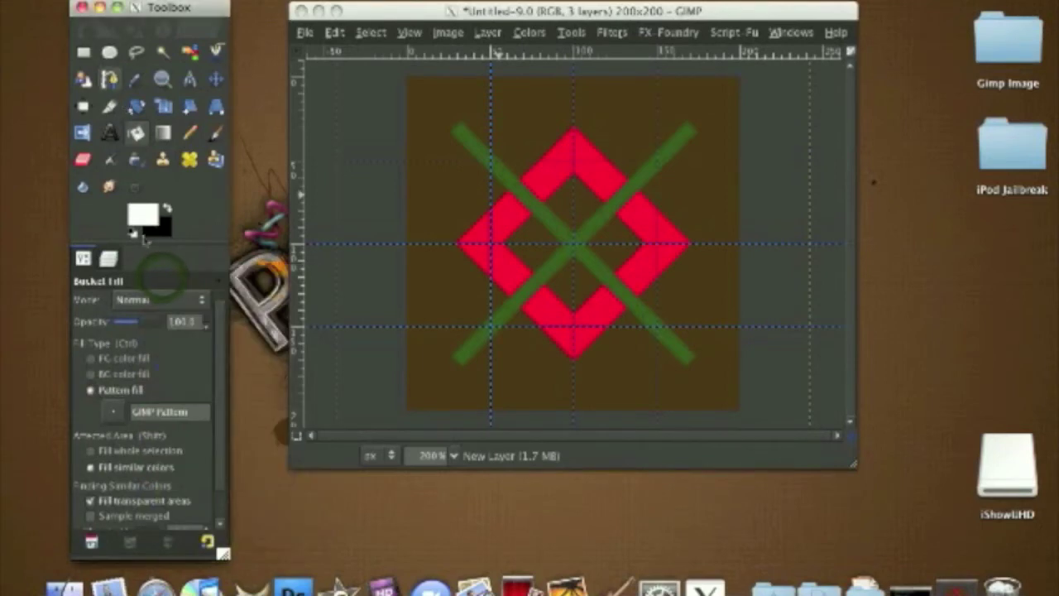
Convert the red diamond layer's alpha to a selection
left_click(107, 258)
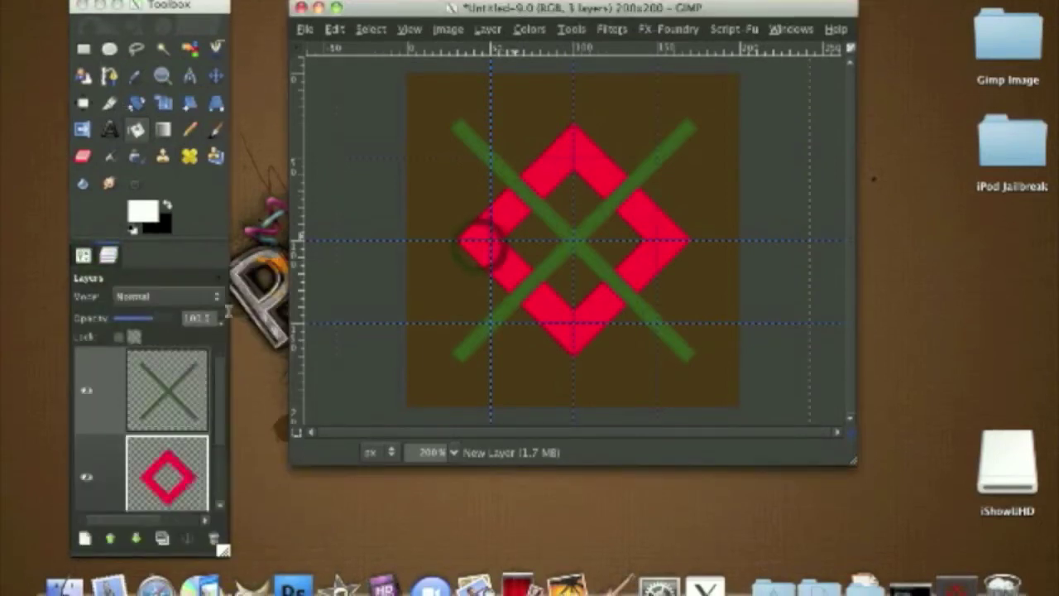
left_click(176, 465)
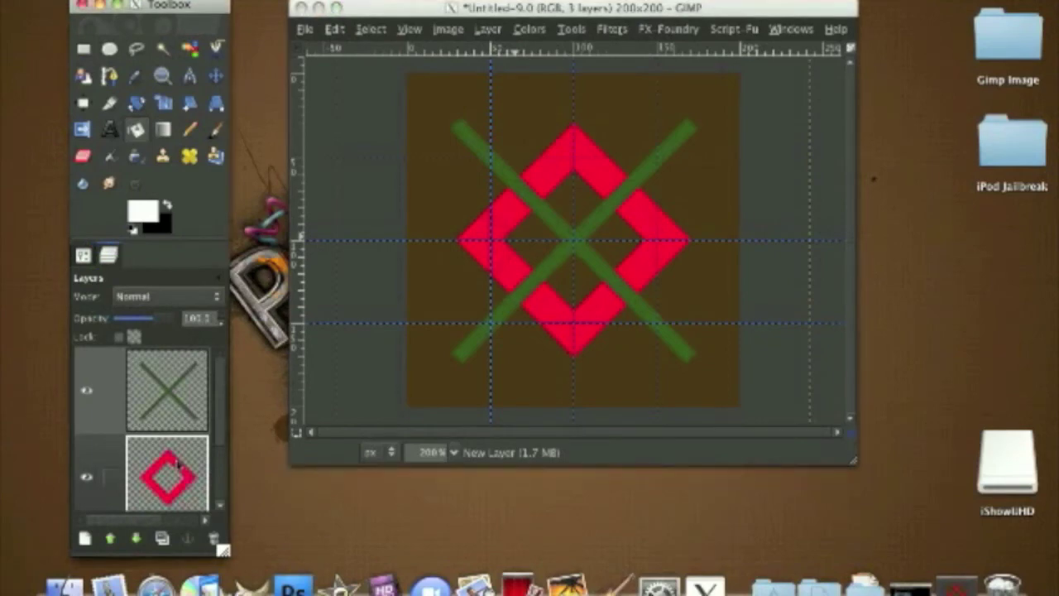
left_click(176, 465)
right_click(176, 465)
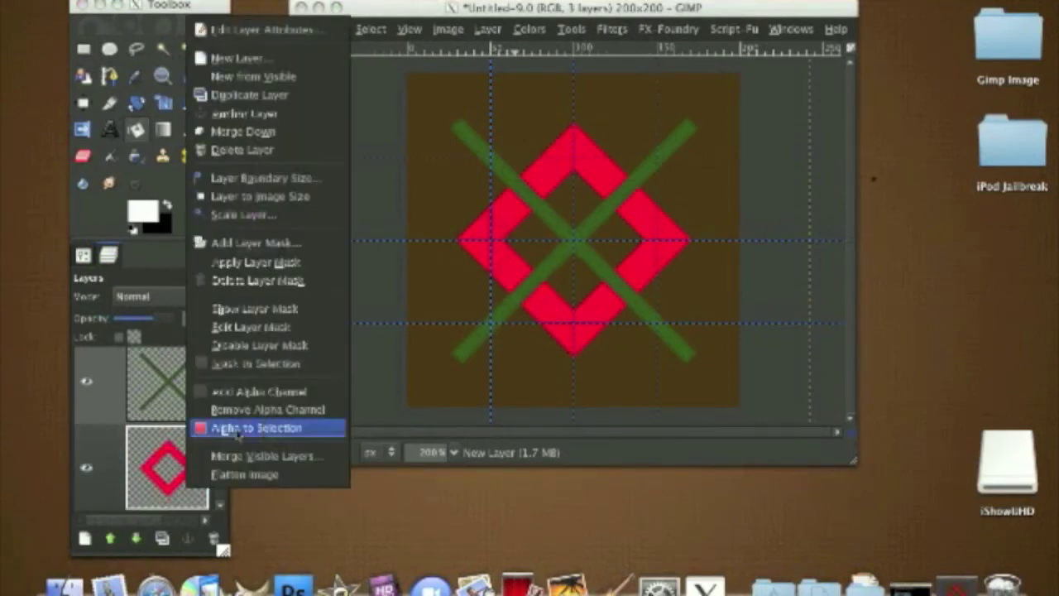
left_click(237, 428)
Add a white (full opacity) layer mask to the red diamond layer, filling the selected area with the 1×2 pattern and clearing the selection
right_click(154, 460)
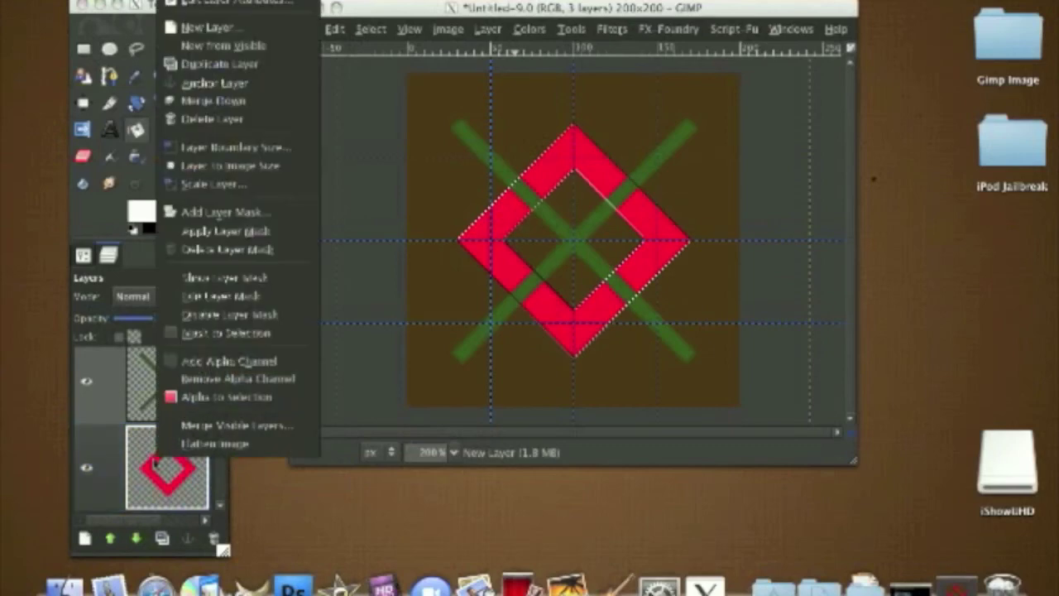
left_click(256, 215)
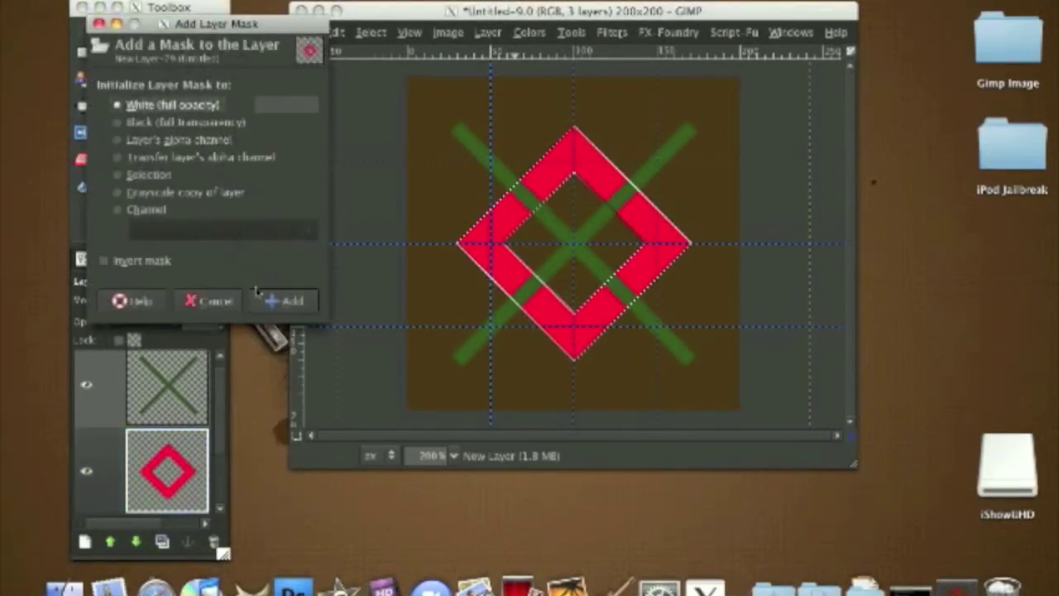
left_click(283, 302)
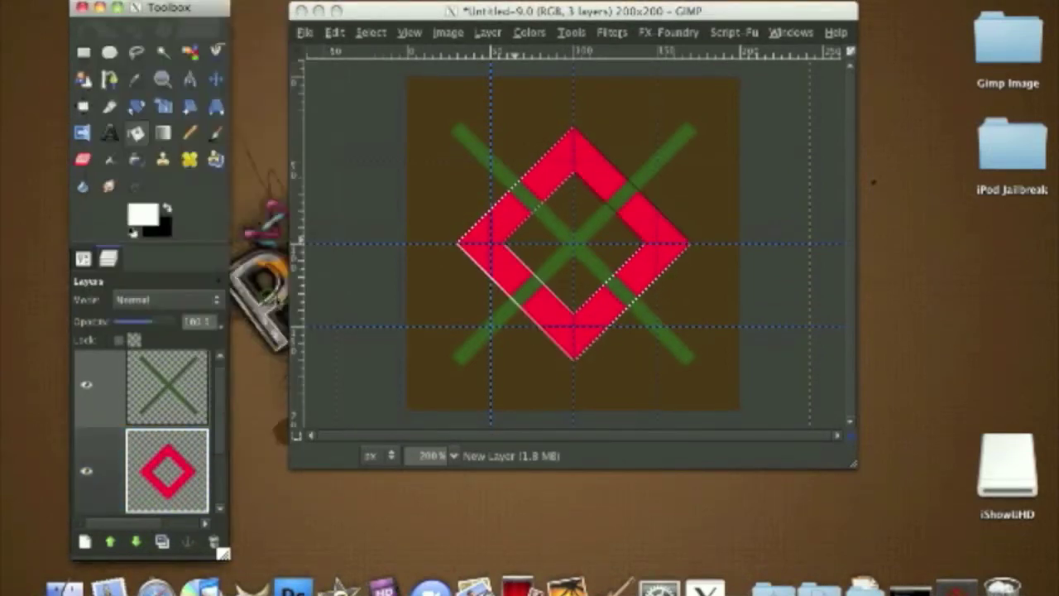
left_click(484, 253)
left_click(483, 253)
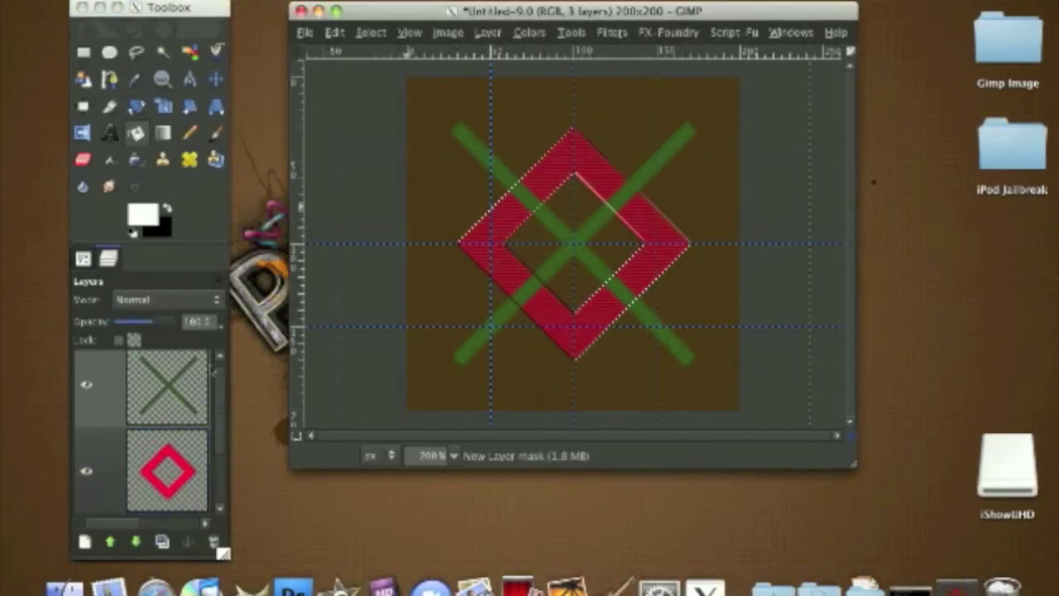
key("ctrl+shift+a")
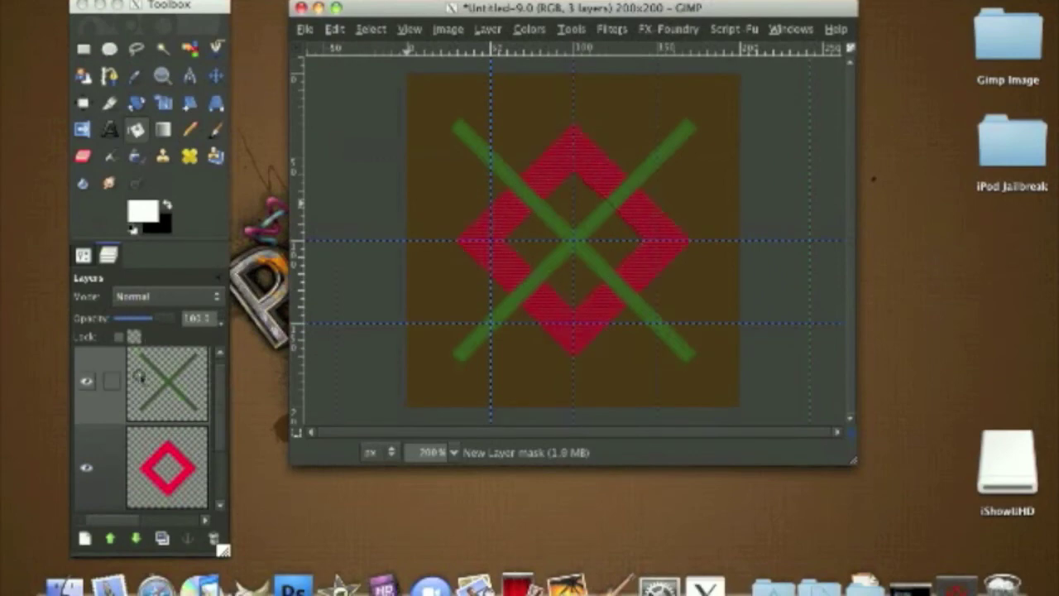
Select the green cross layer's alpha and add a white (full opacity) layer mask, filling the selected area with the 1×2 pattern
left_click(141, 374)
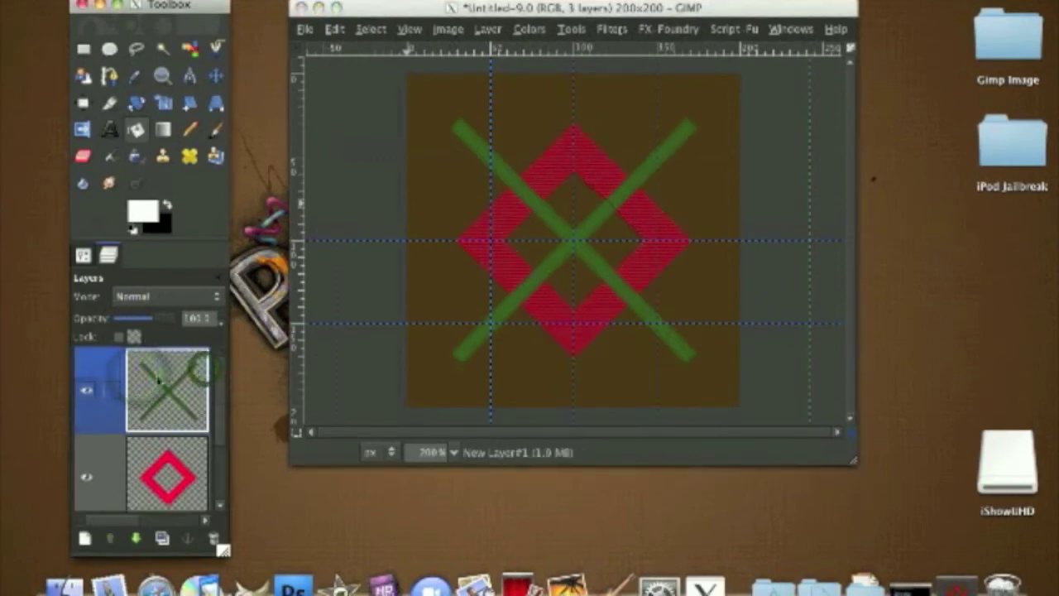
right_click(157, 379)
left_click(184, 394)
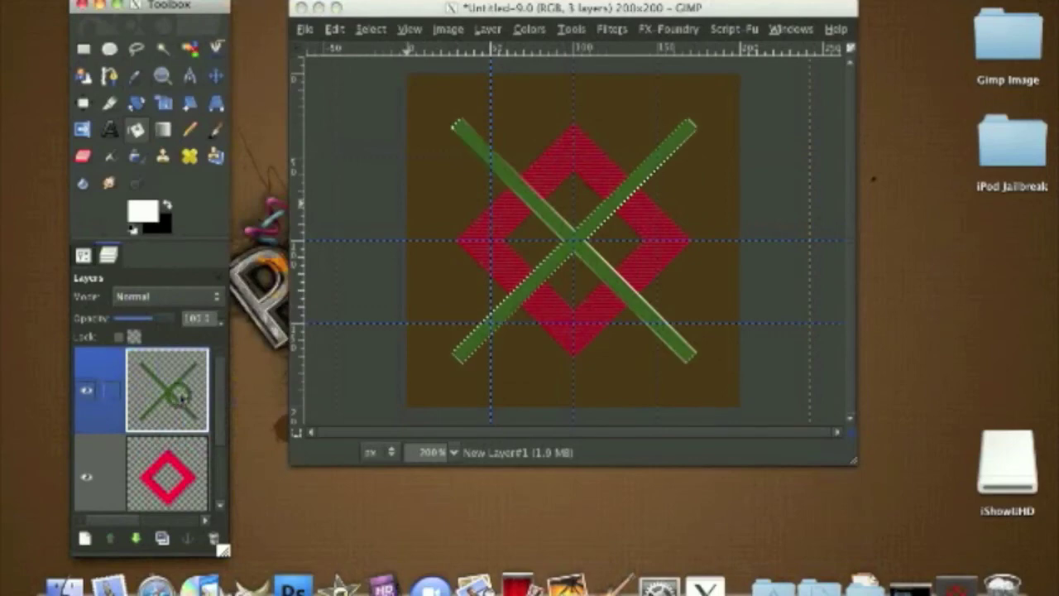
right_click(180, 397)
left_click(278, 209)
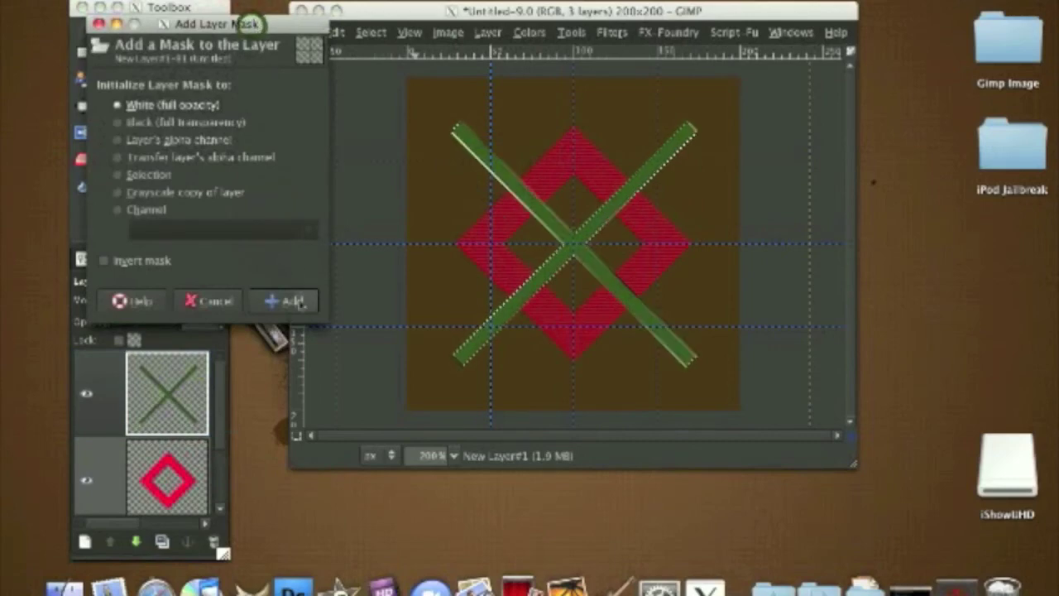
left_click(286, 301)
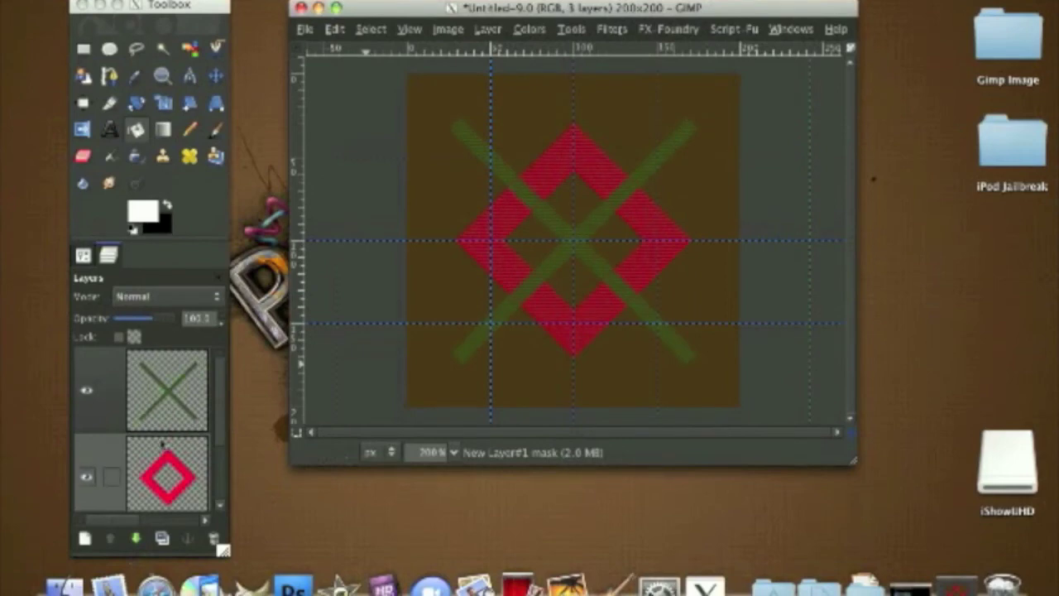
Duplicate the red diamond layer and move the copy straight up until its lower corner overlaps the original diamond's upper corner
left_click(155, 462)
left_click(156, 462)
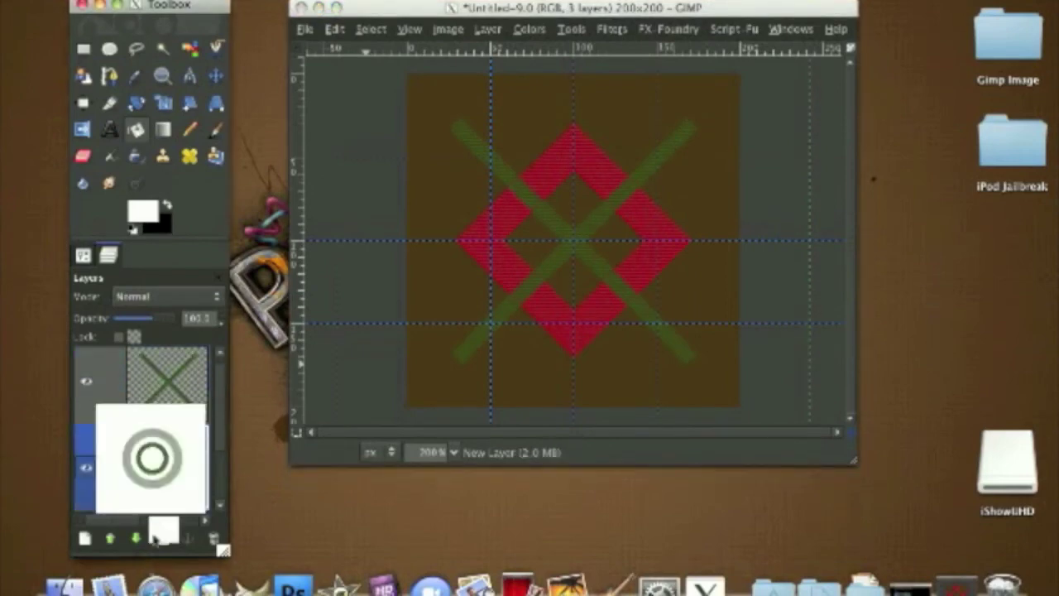
left_click(162, 538)
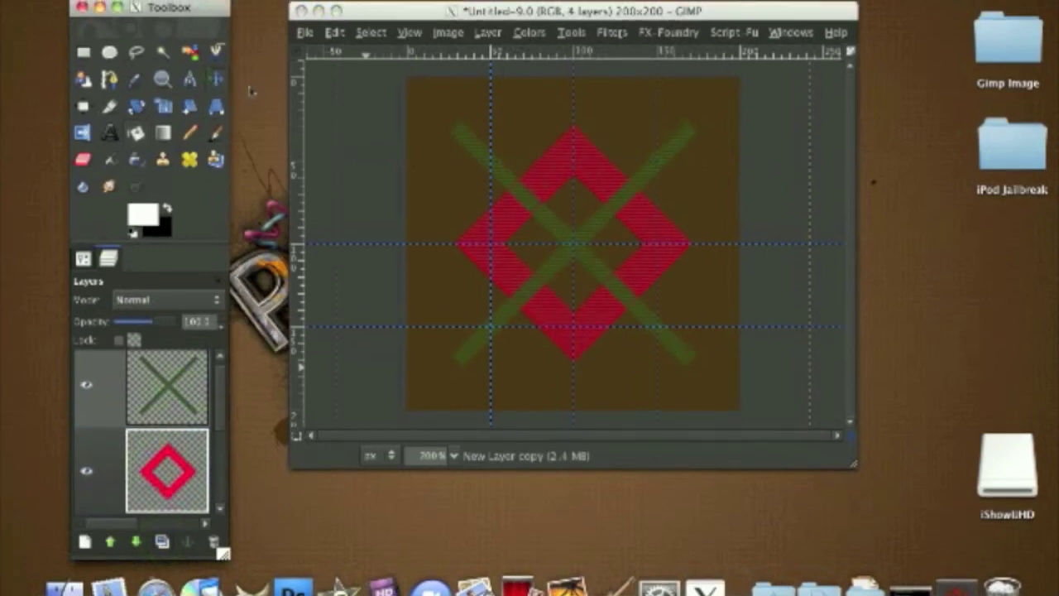
left_click(594, 228)
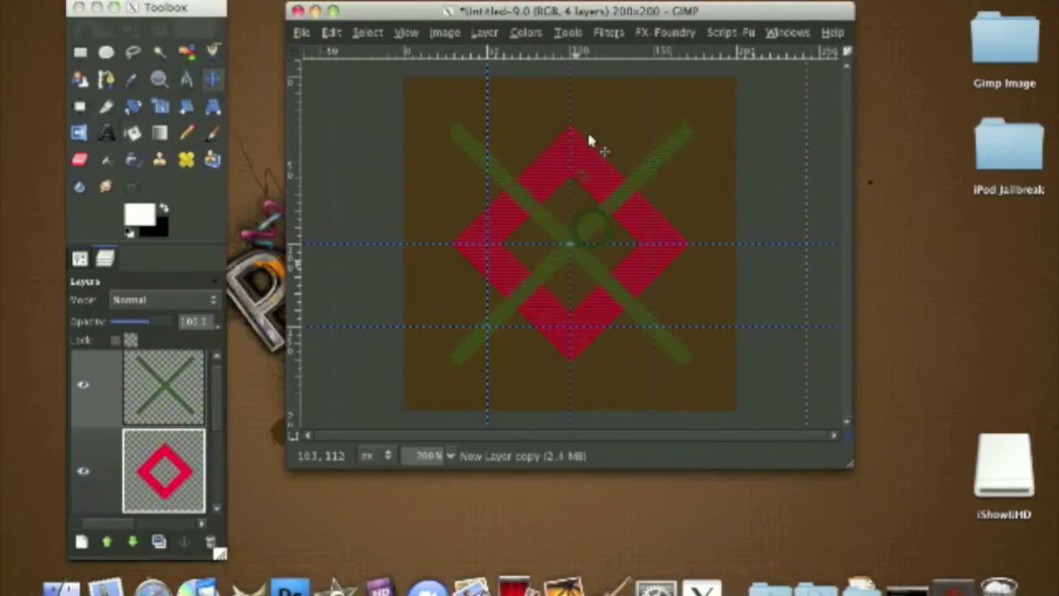
left_click(585, 177)
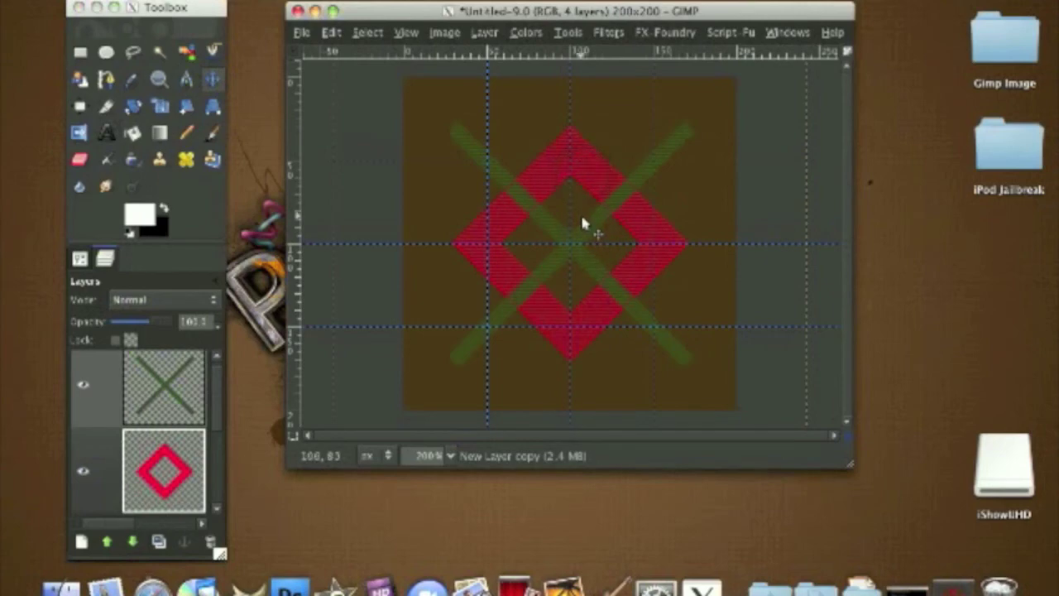
left_click_drag(568, 231, 571, 88)
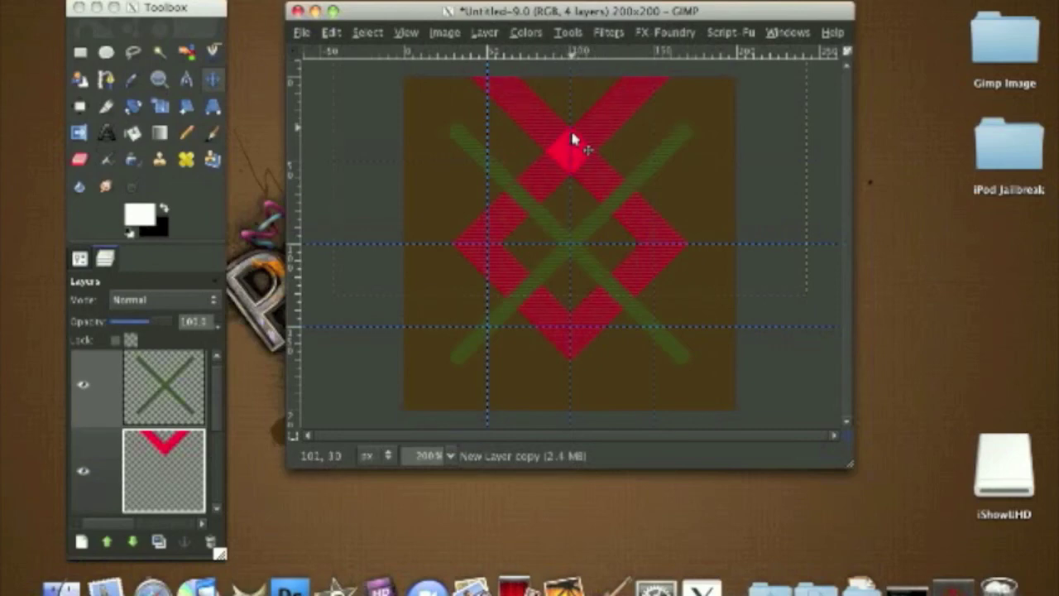
Duplicate the red diamond layer again for a second copy
left_click(163, 537)
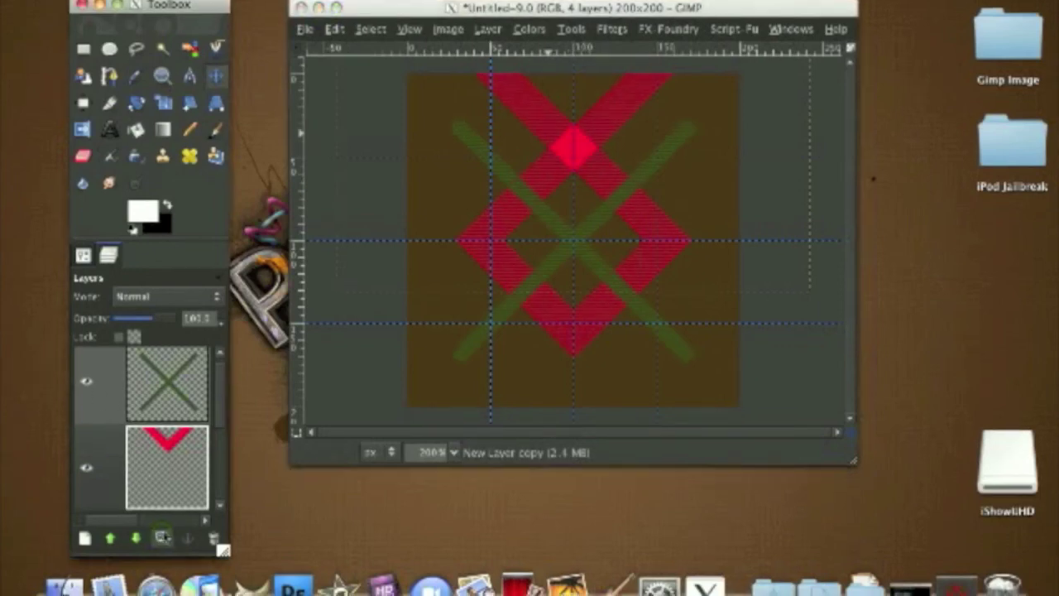
left_click(670, 207)
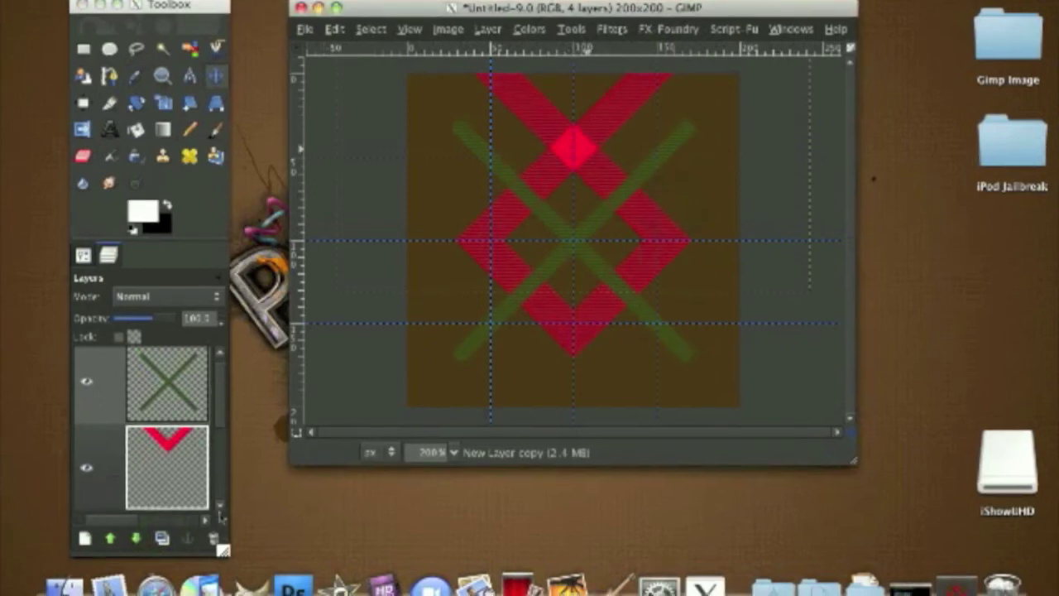
left_click(220, 507)
left_click(220, 507)
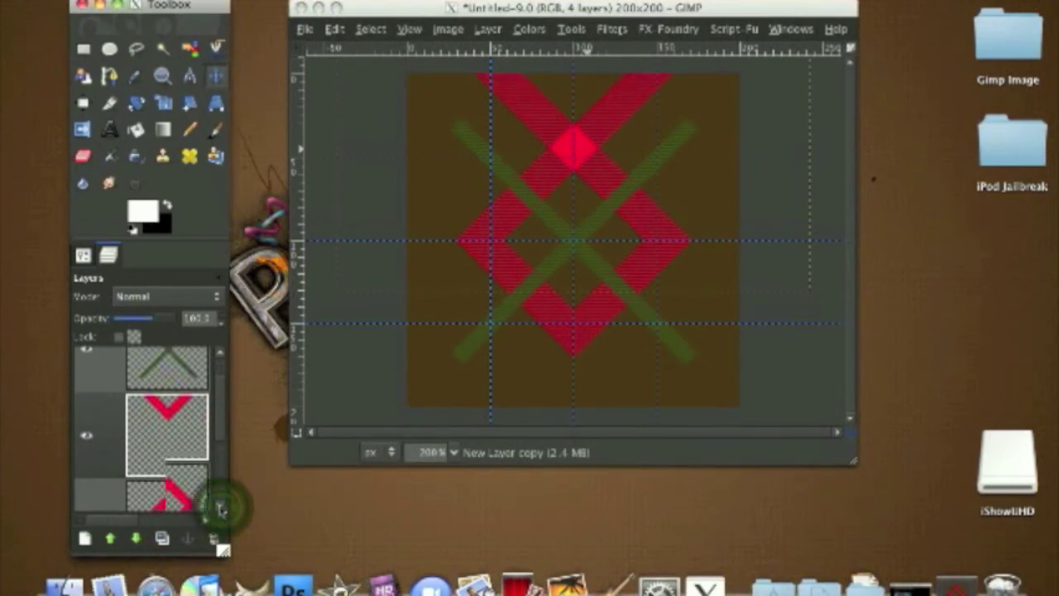
left_click(219, 505)
left_click(168, 396)
left_click(162, 538)
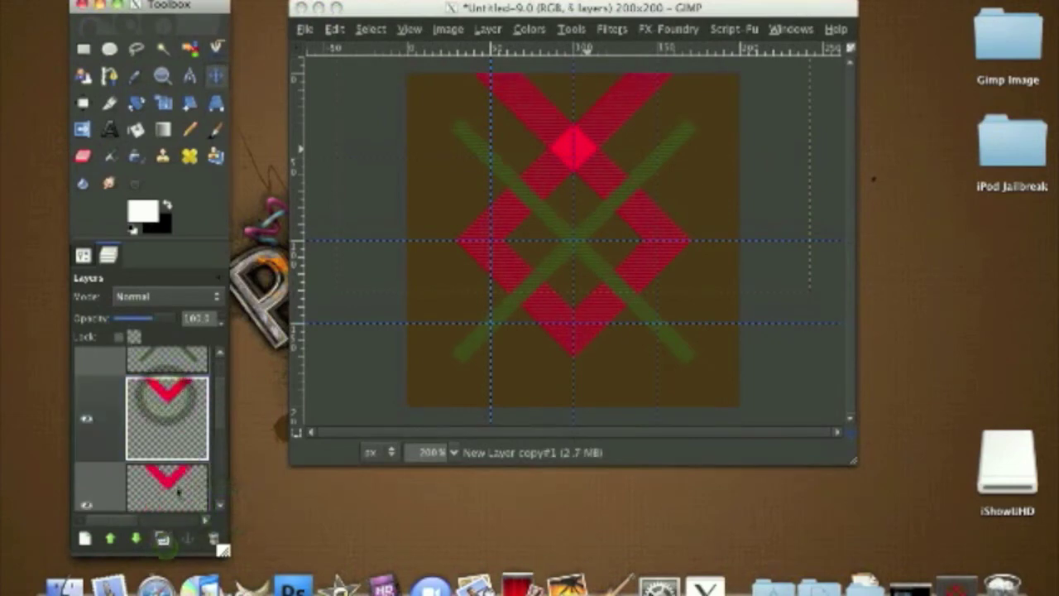
Move the second diamond copy to the tile's right edge so its left corner fully overlaps the central diamond's right corner
left_click(631, 208)
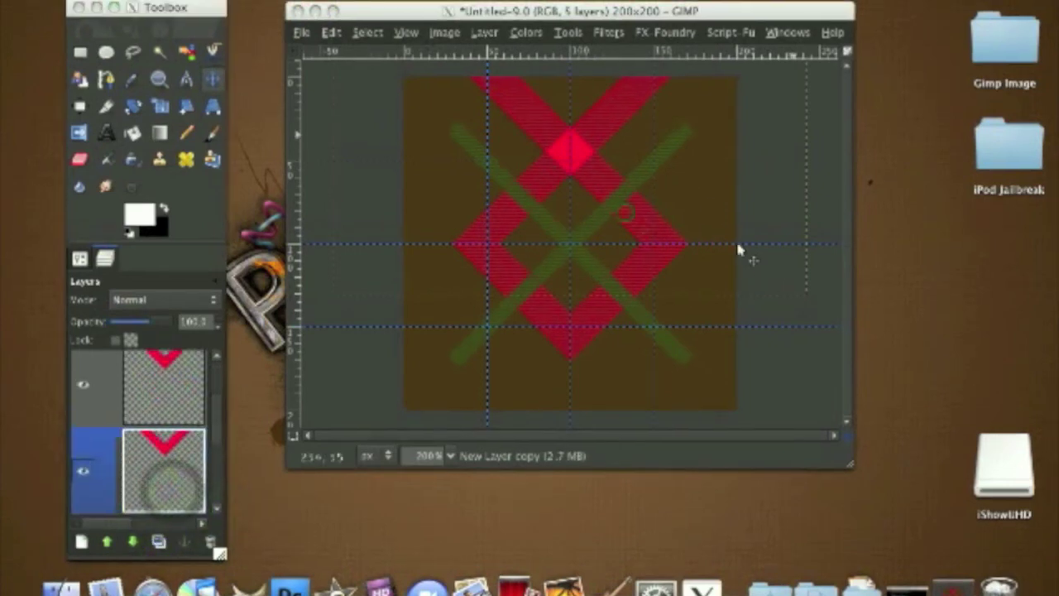
left_click_drag(734, 233, 785, 308)
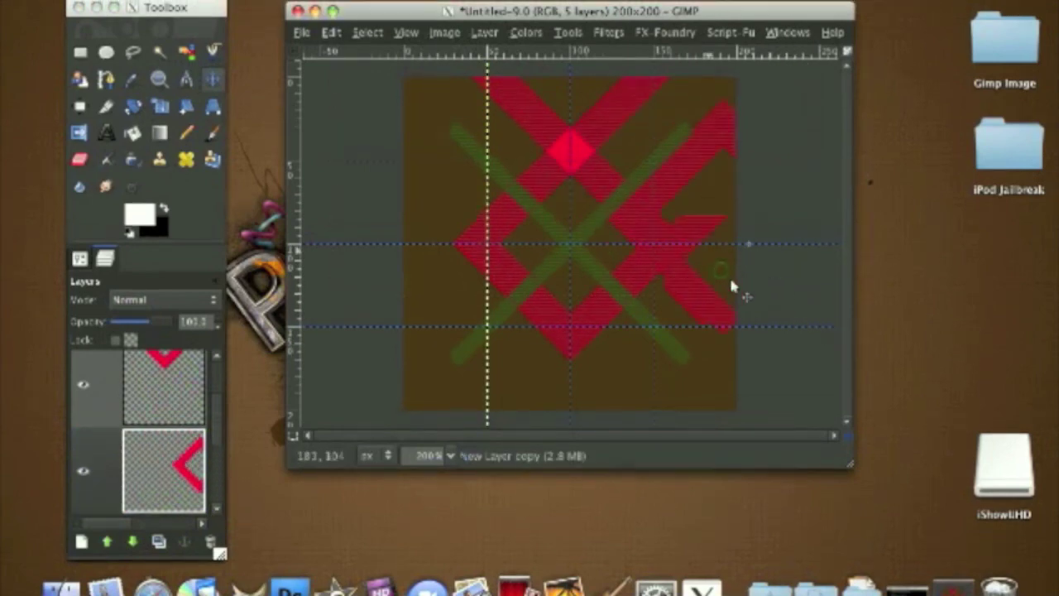
left_click_drag(731, 283, 694, 268)
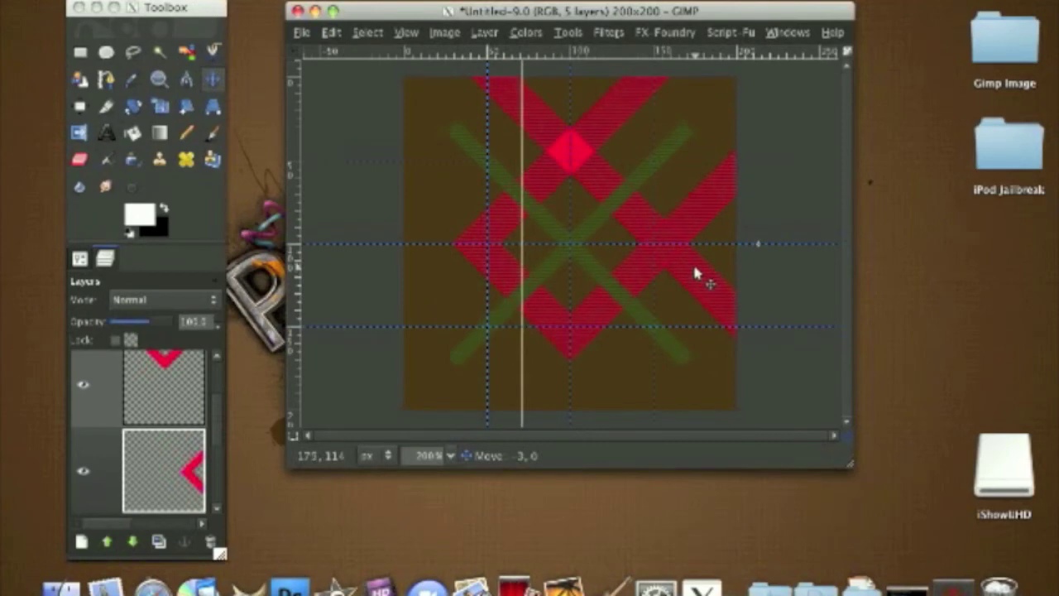
left_click_drag(694, 266, 694, 263)
left_click(694, 263)
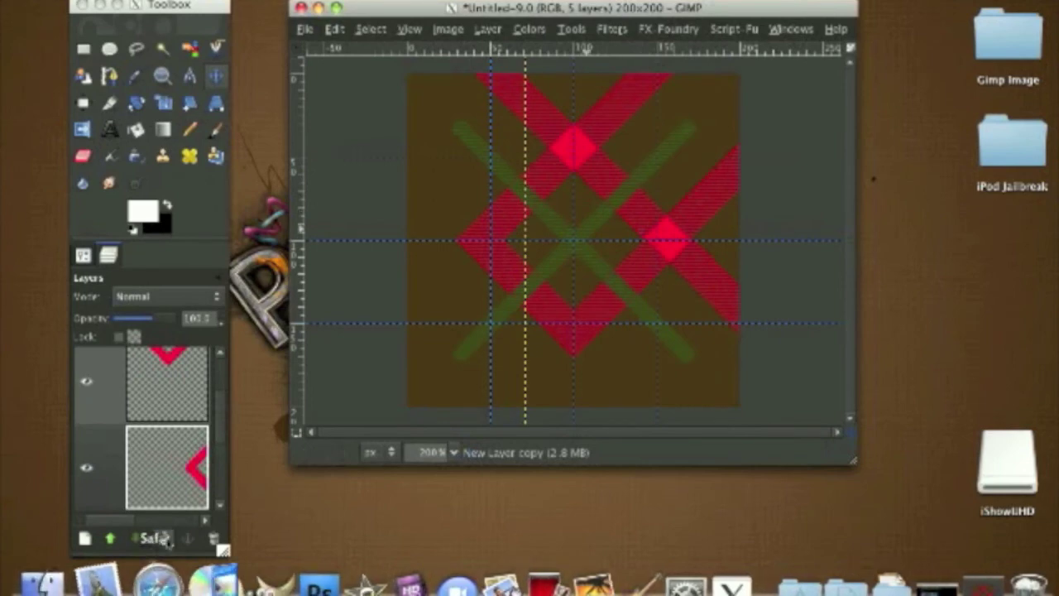
left_click(162, 538)
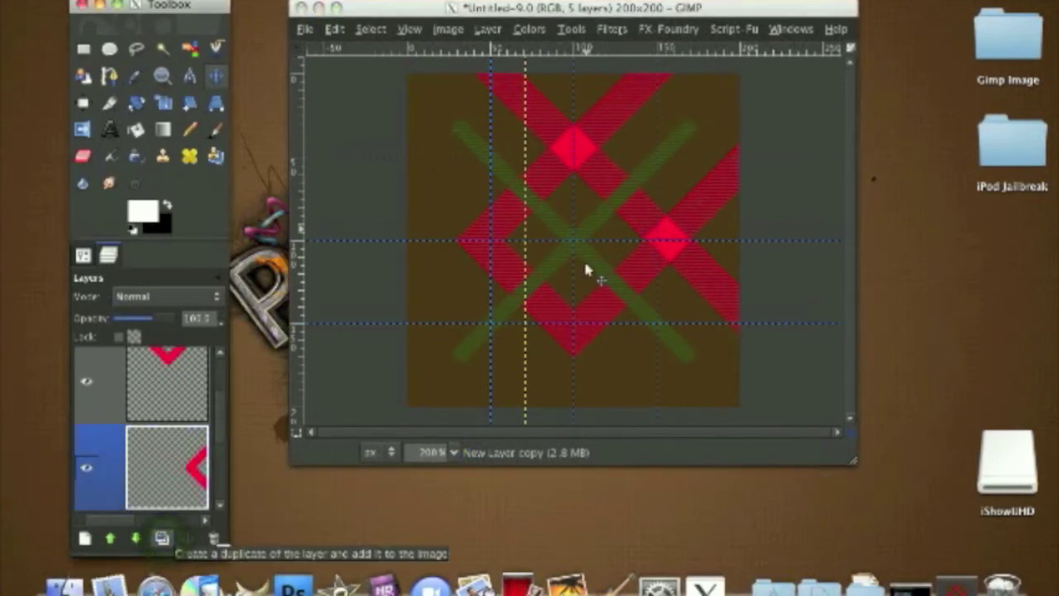
left_click(341, 255)
left_click(443, 244)
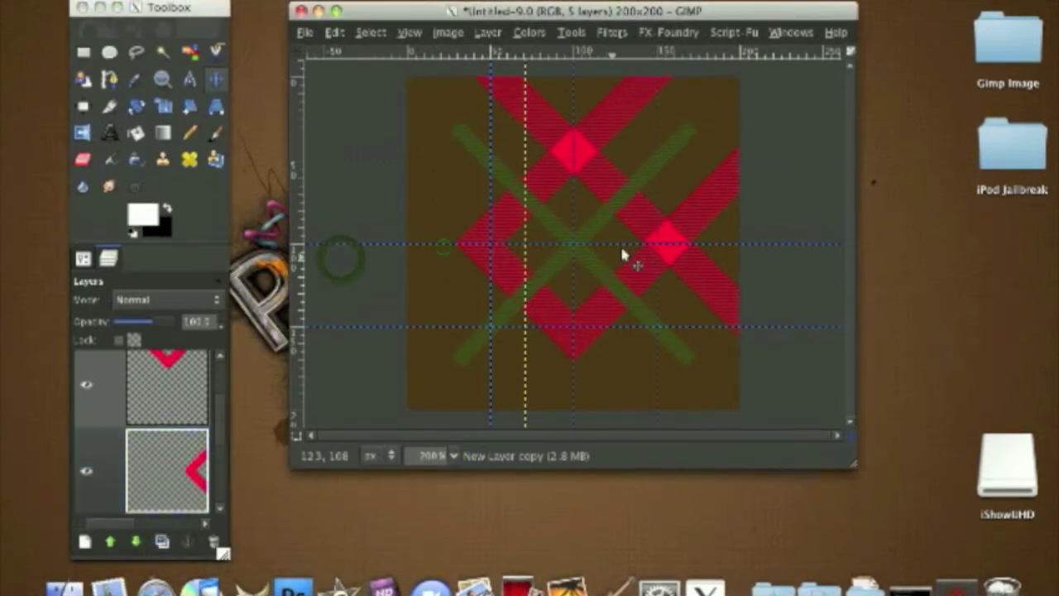
left_click(488, 256)
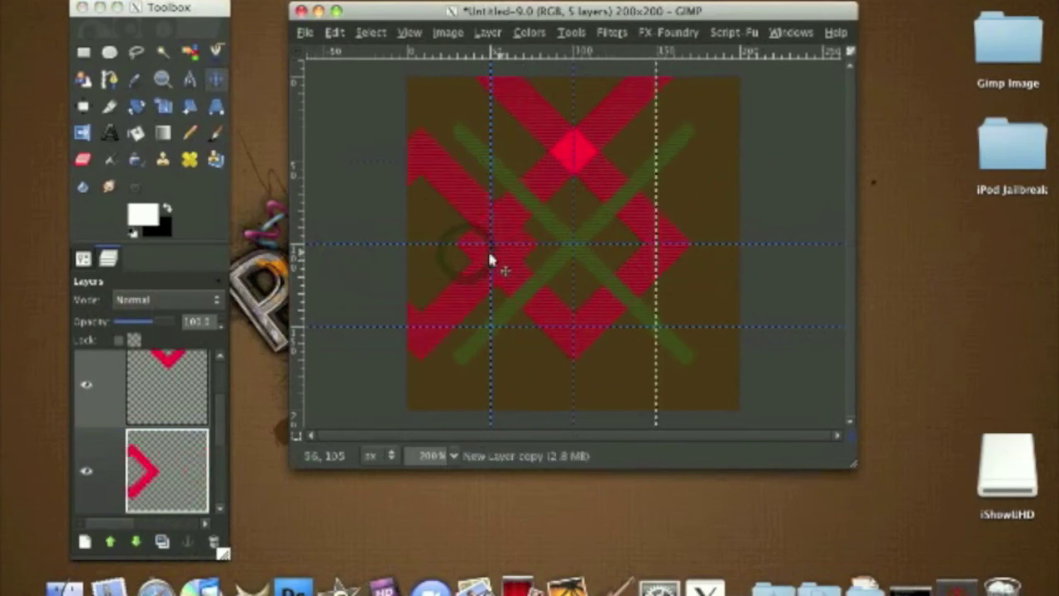
left_click(488, 259)
left_click(162, 539)
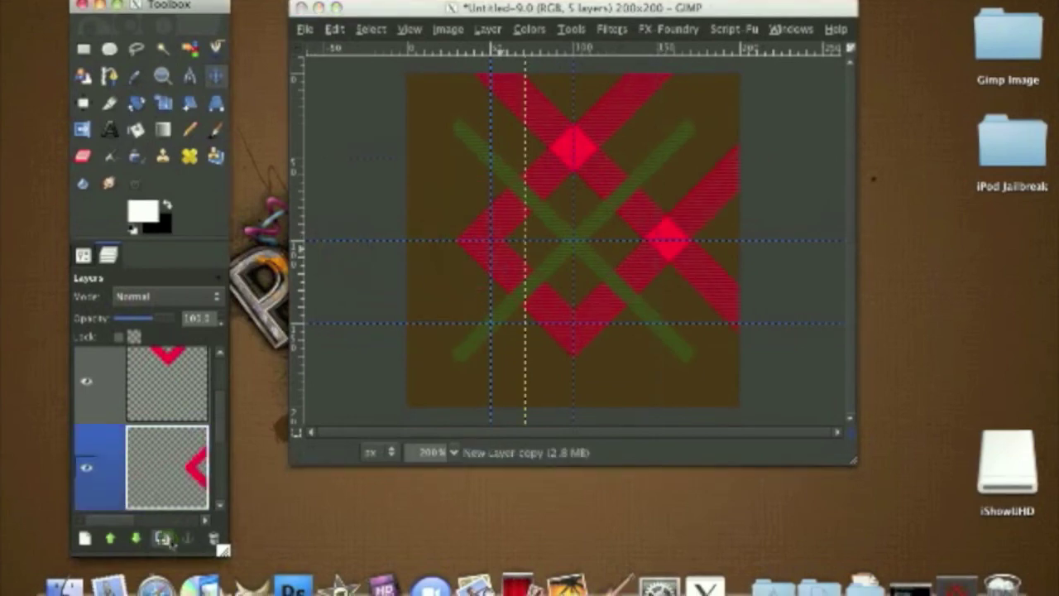
Duplicate the right-edge red diamond layer and move the copy across to the tile's left edge
left_click(162, 538)
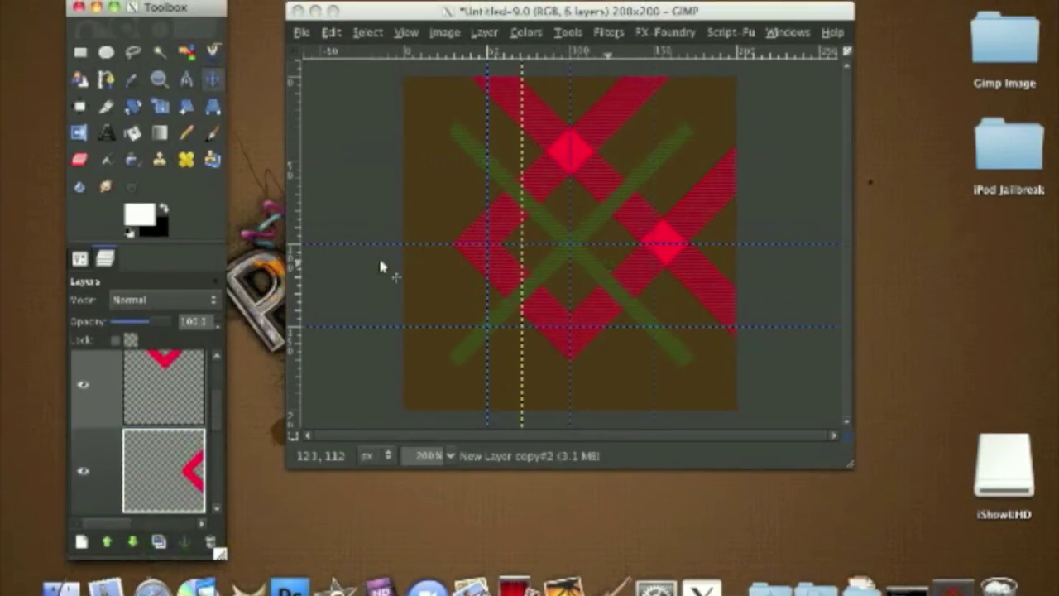
left_click_drag(613, 263, 449, 256)
left_click_drag(571, 226, 403, 231)
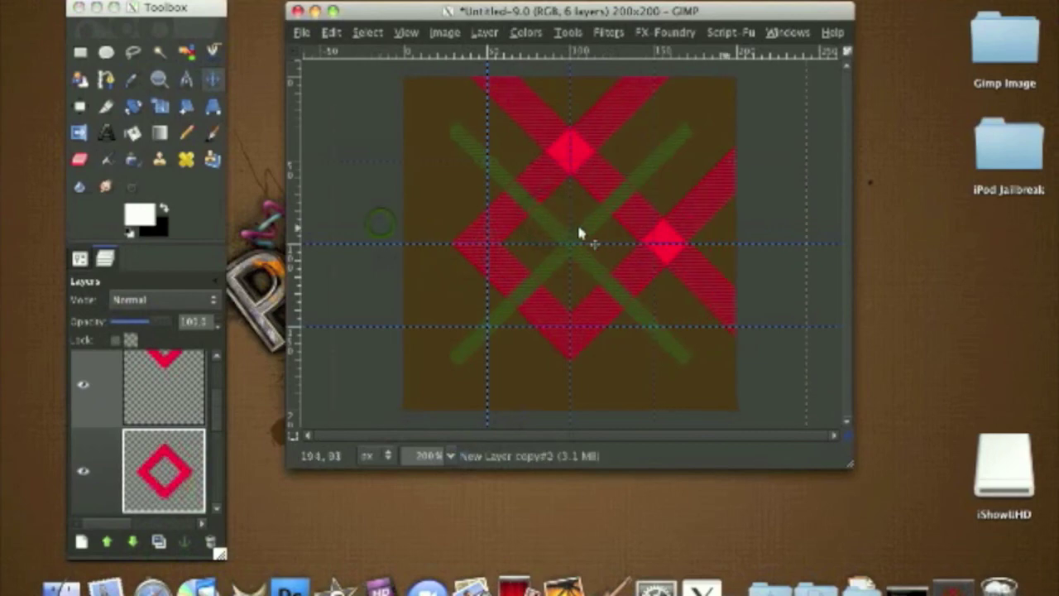
left_click_drag(580, 225, 521, 226)
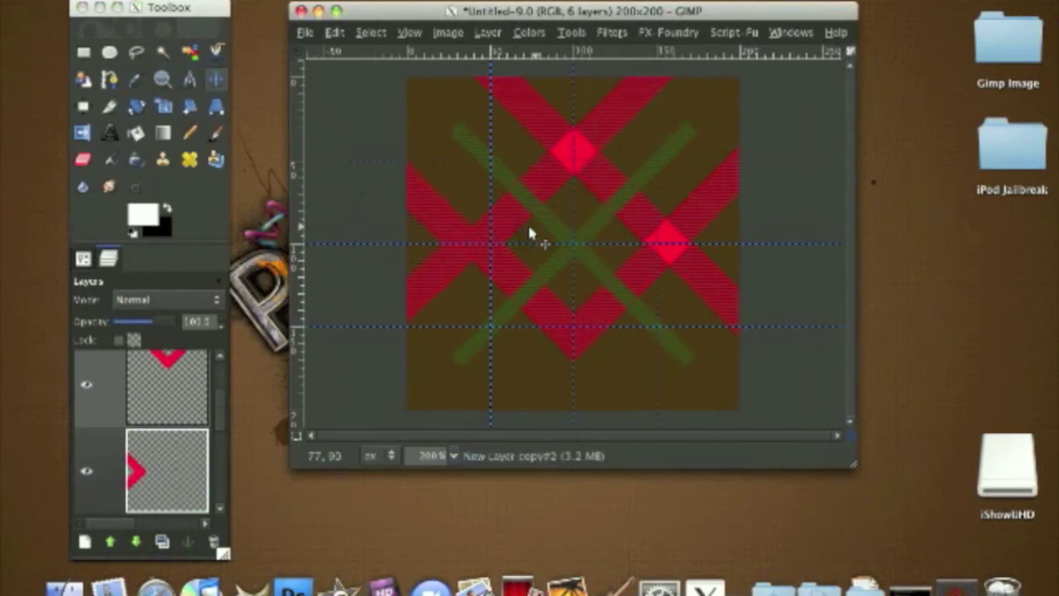
Nudge the left-edge diamond copy to the right until its corner fully overlaps the central diamond's left corner
key("Right")
key("Right")
key("Right")
key("Right")
key("Right")
key("Right")
key("Right")
key("Right")
key("Right")
key("Right")
key("Right")
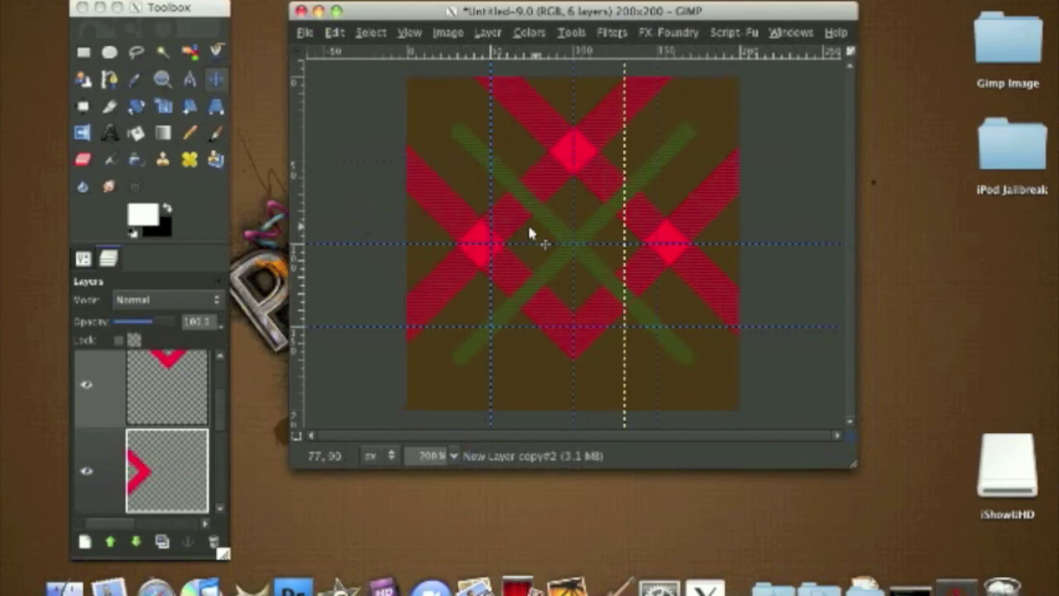
Duplicate the left-edge red diamond layer and move the copy to the bottom edge of the tile
left_click(162, 539)
left_click(162, 539)
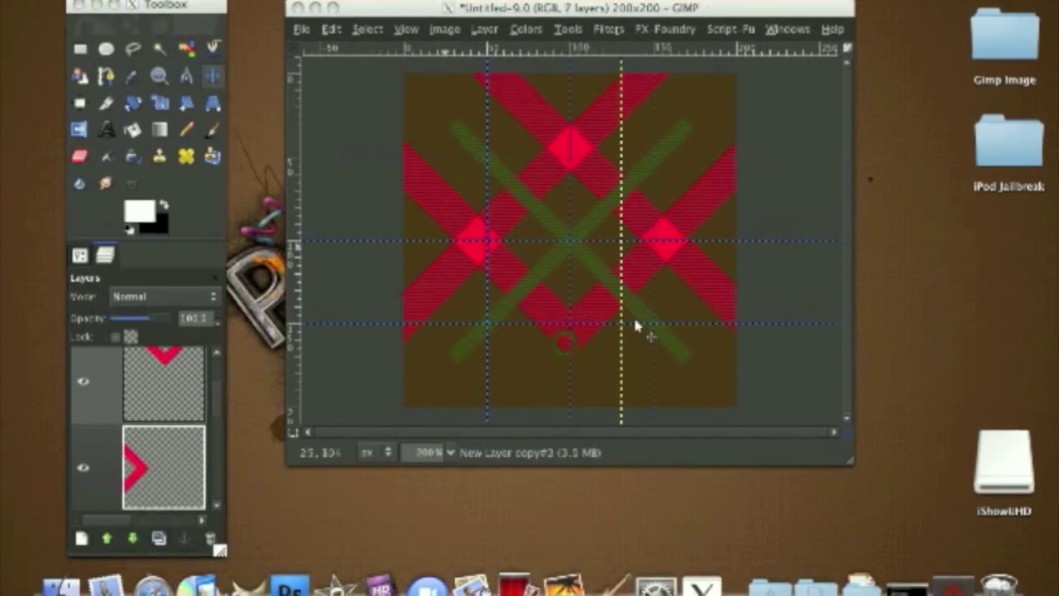
left_click_drag(636, 316, 547, 283)
left_click_drag(697, 316, 671, 304)
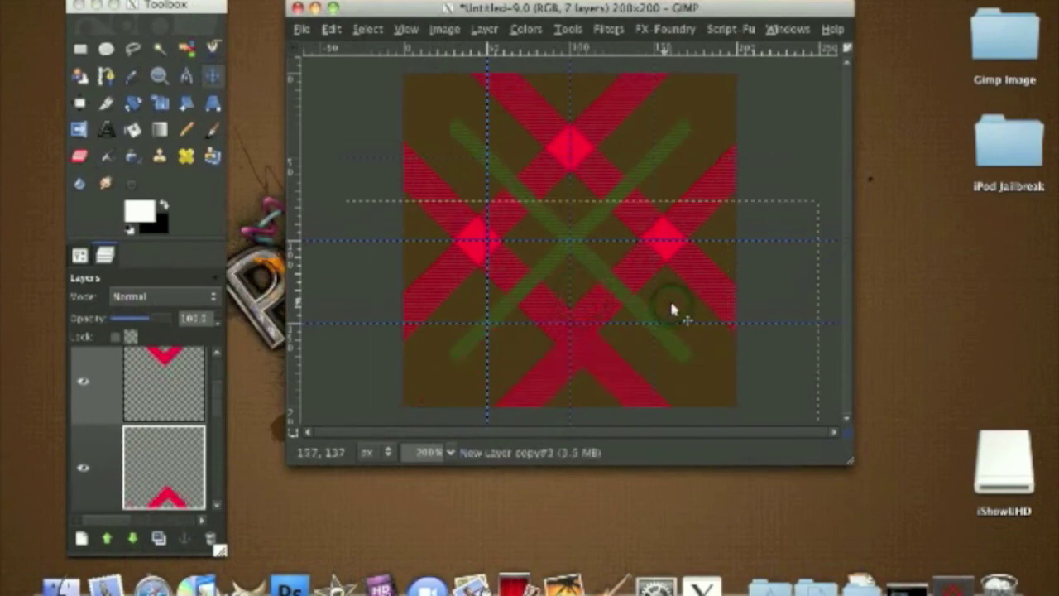
Nudge the bottom diamond copy left and up until its upper corner fully overlaps the central diamond's lower corner
key("Left")
key("Left")
key("Left")
key("Left")
key("Up")
key("Up")
key("Up")
key("Up")
key("Up")
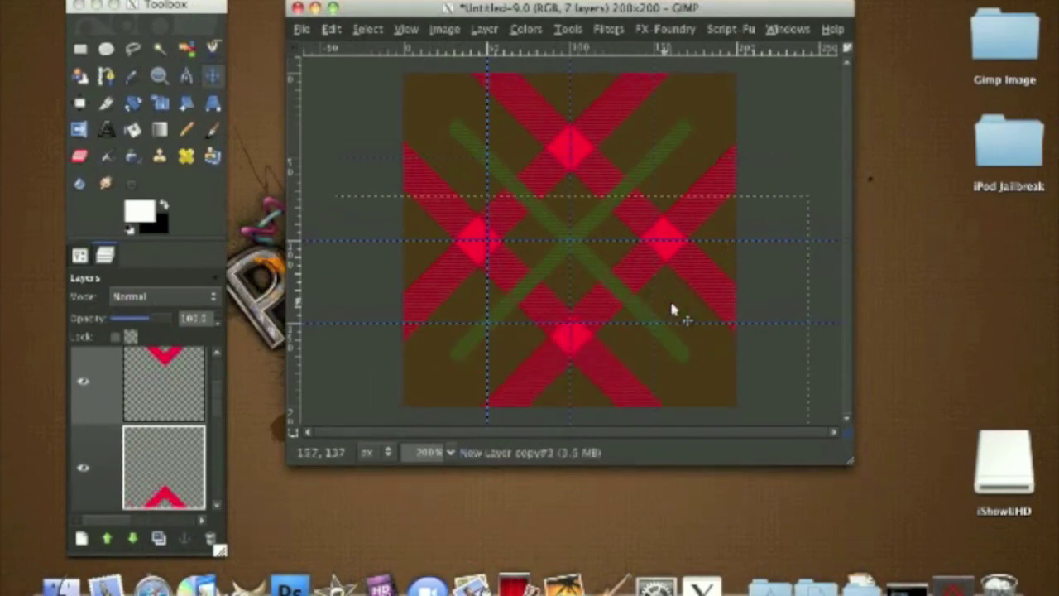
key("Left")
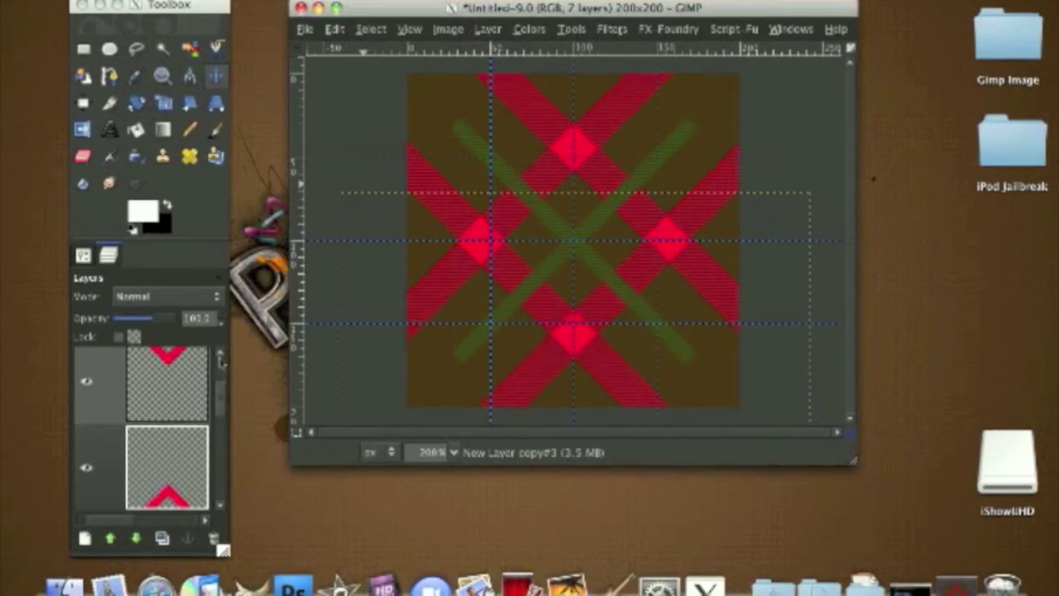
Flatten the tile image into a single layer
left_click(448, 29)
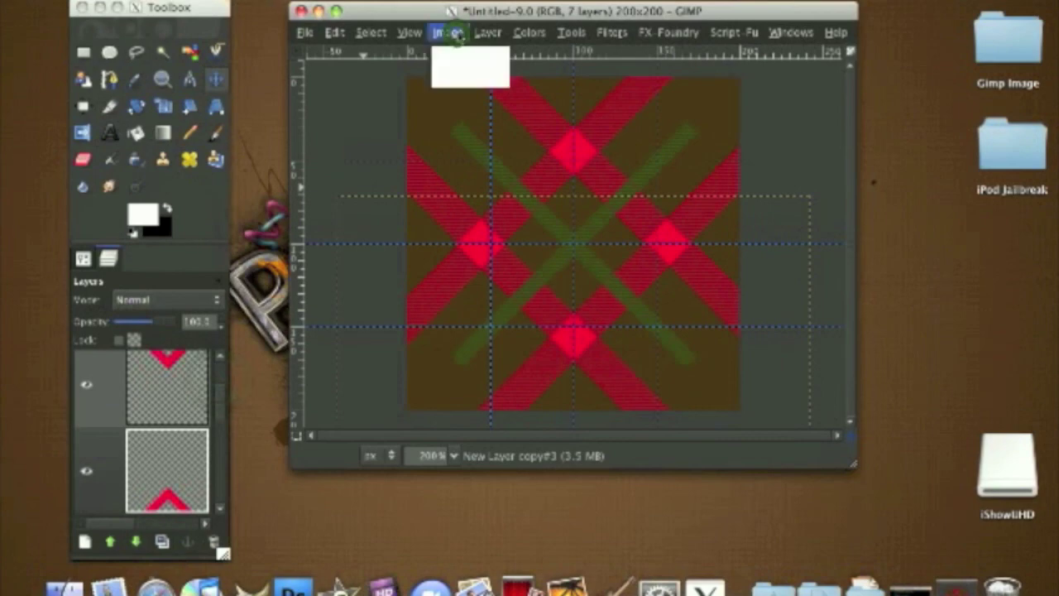
left_click(563, 305)
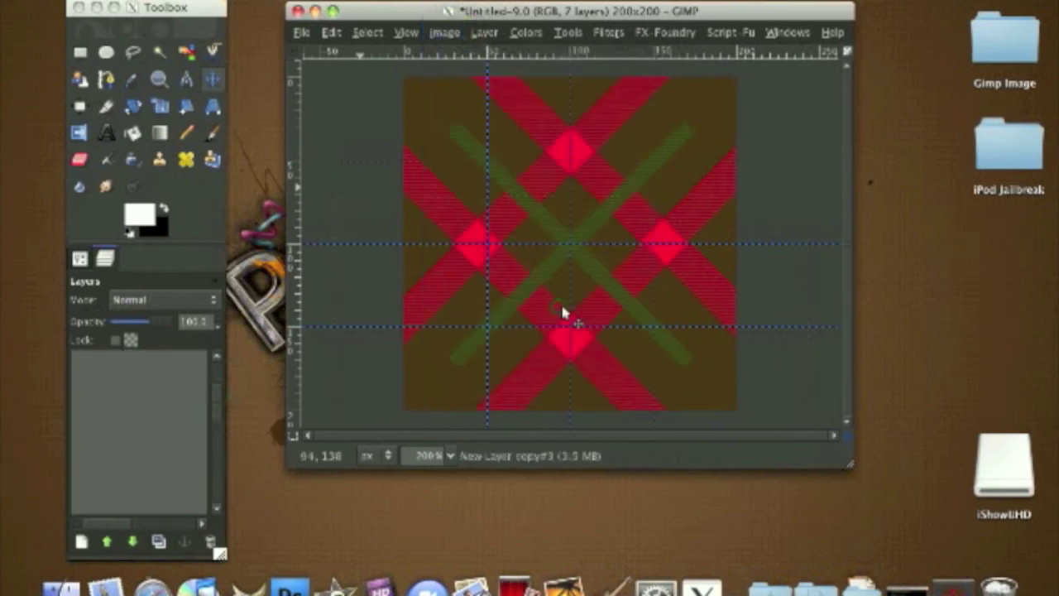
Turn off snapping to guides and hide the guides in the tile image
left_click(405, 33)
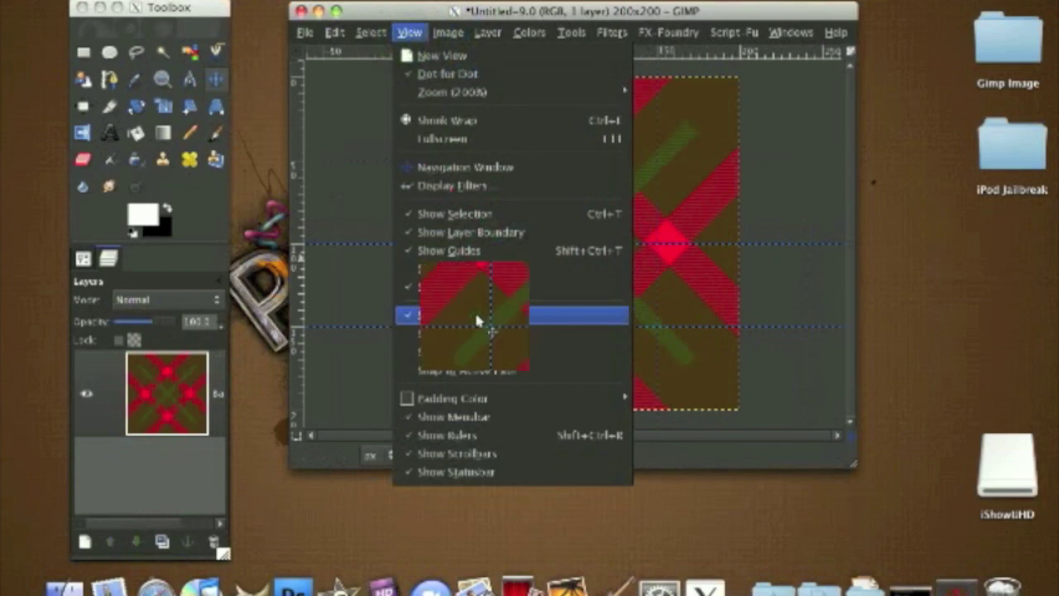
left_click(477, 318)
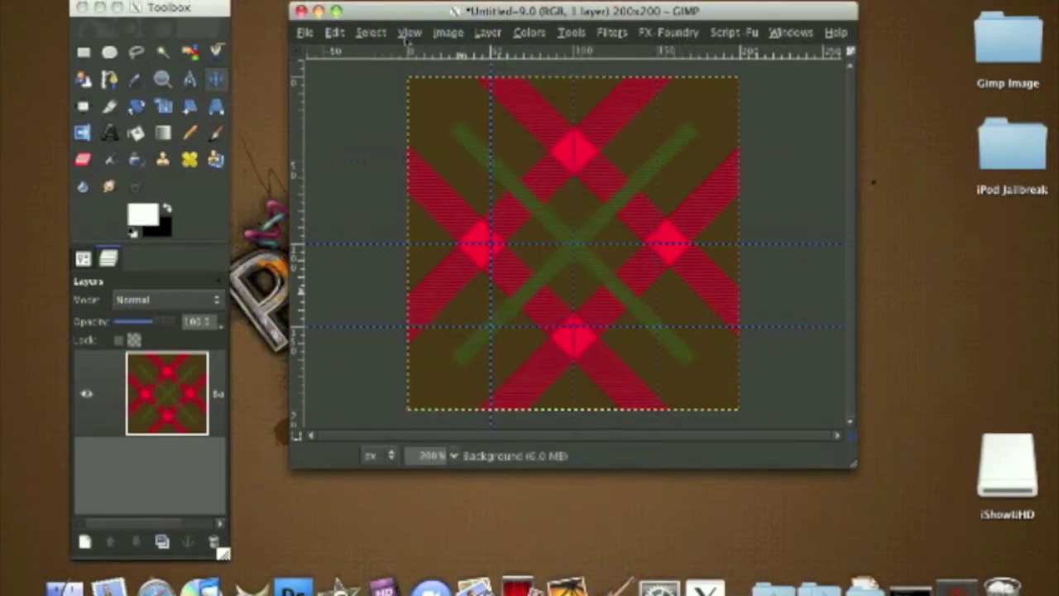
left_click(407, 31)
left_click(404, 32)
left_click(404, 32)
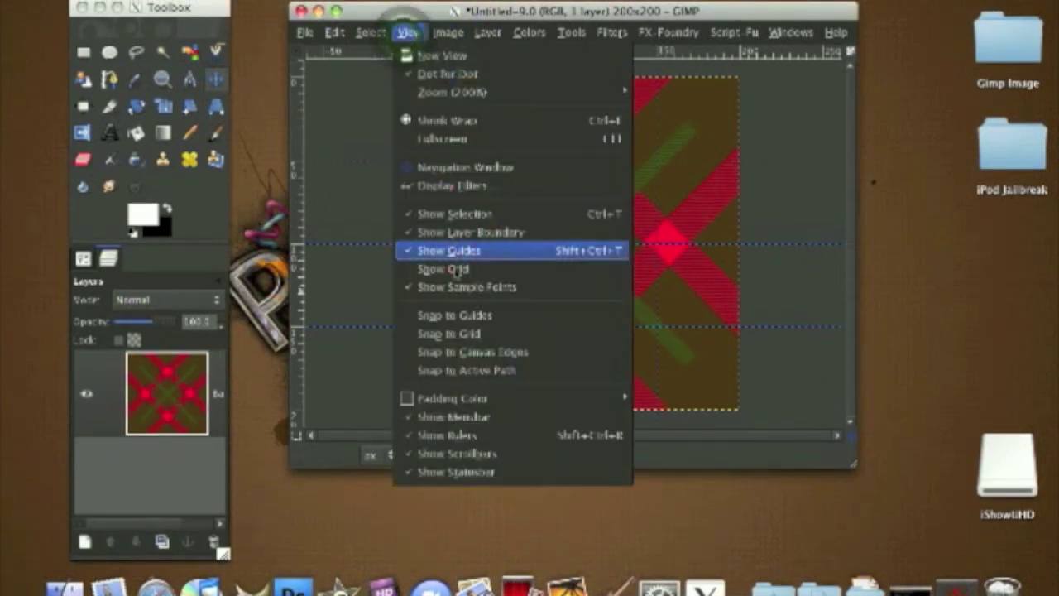
left_click(466, 250)
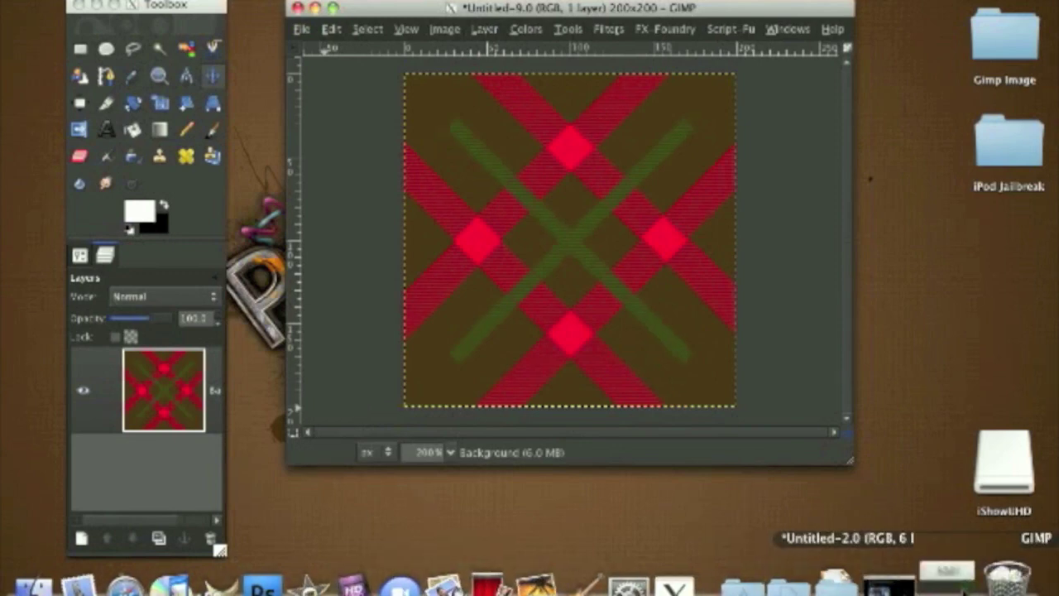
Bring up the minimised Untitled-2.0 plaid image to compare it with the flattened tile, and put it away again
left_click(948, 579)
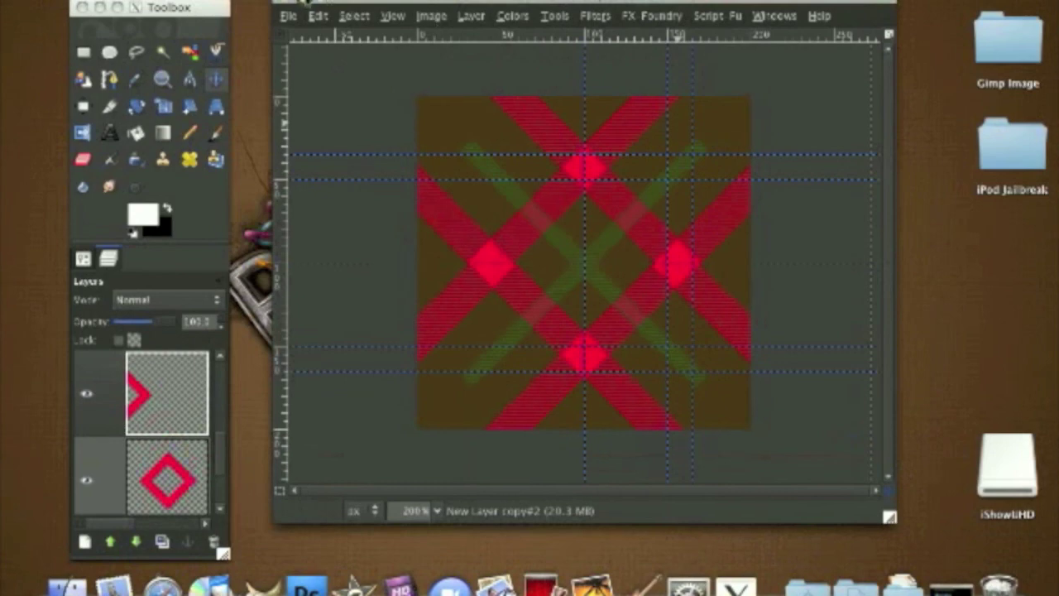
left_click(305, 2)
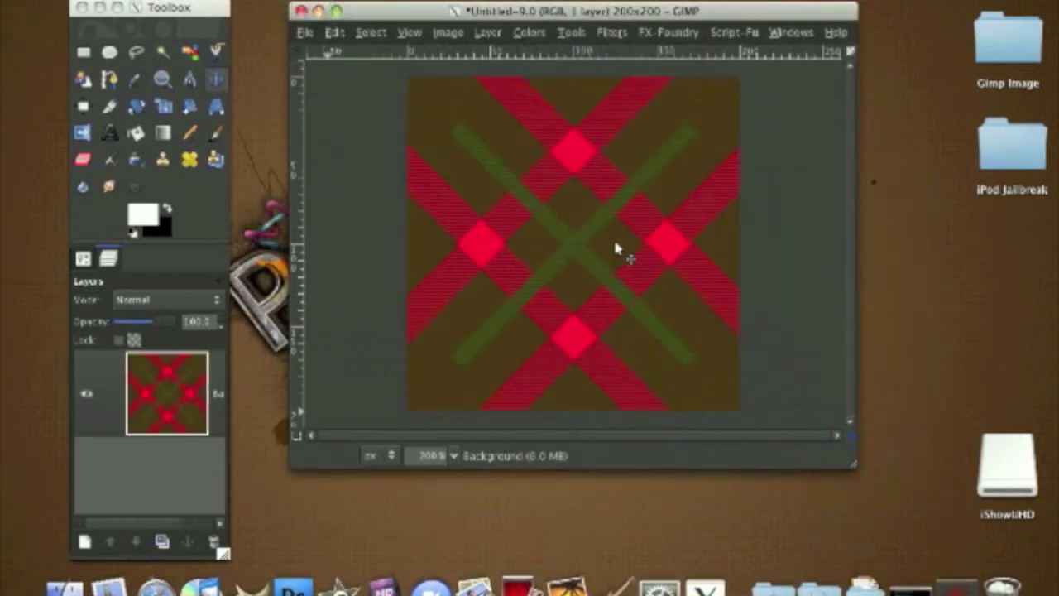